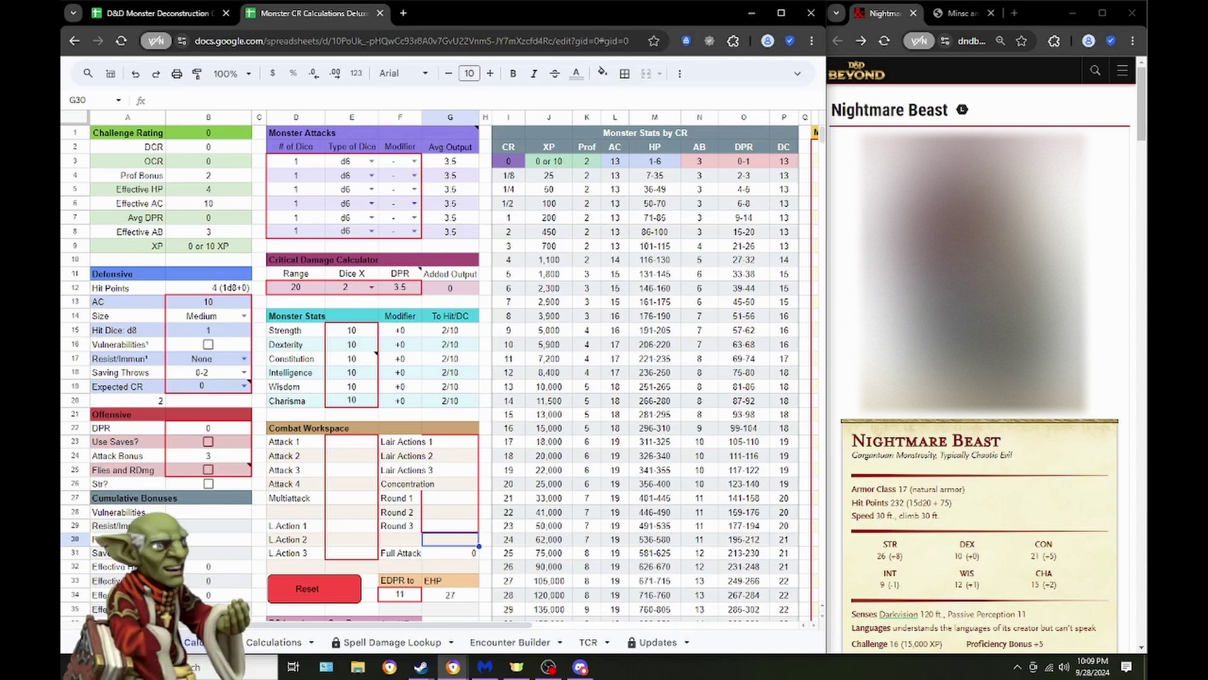
In the Defensive section, set the monster's size to Gargantuan and its AC to 17.
scroll(976, 283, "down", 4)
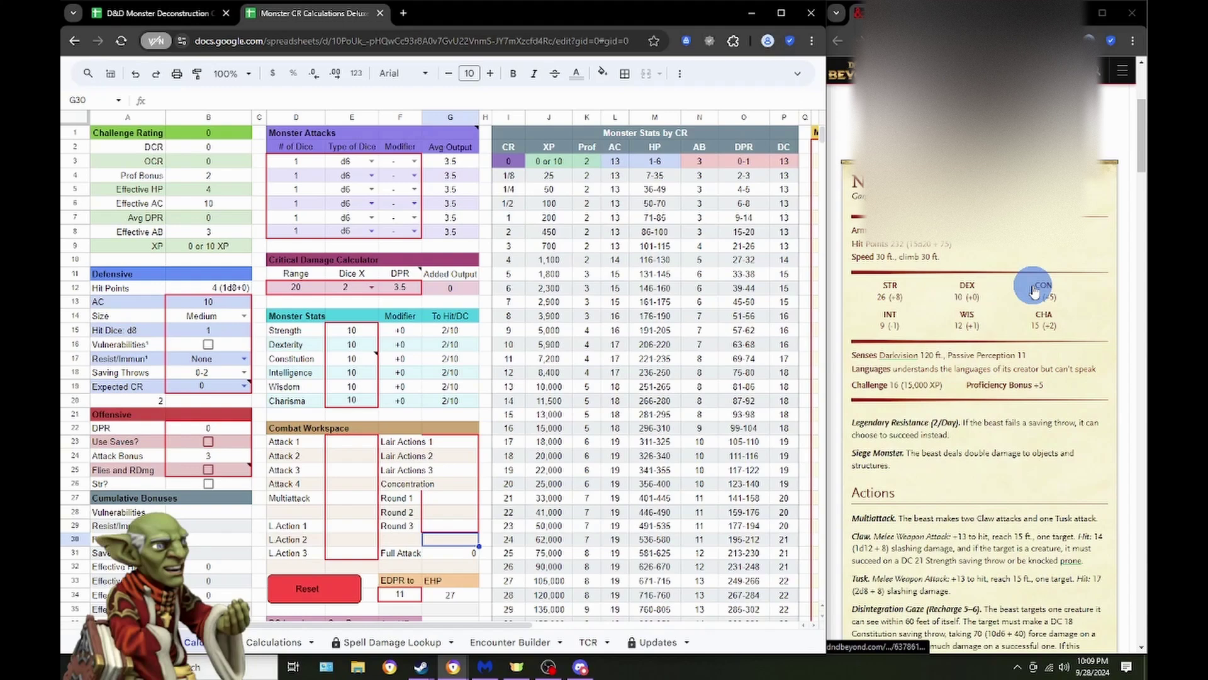
left_click(220, 317)
left_click(242, 317)
left_click(195, 422)
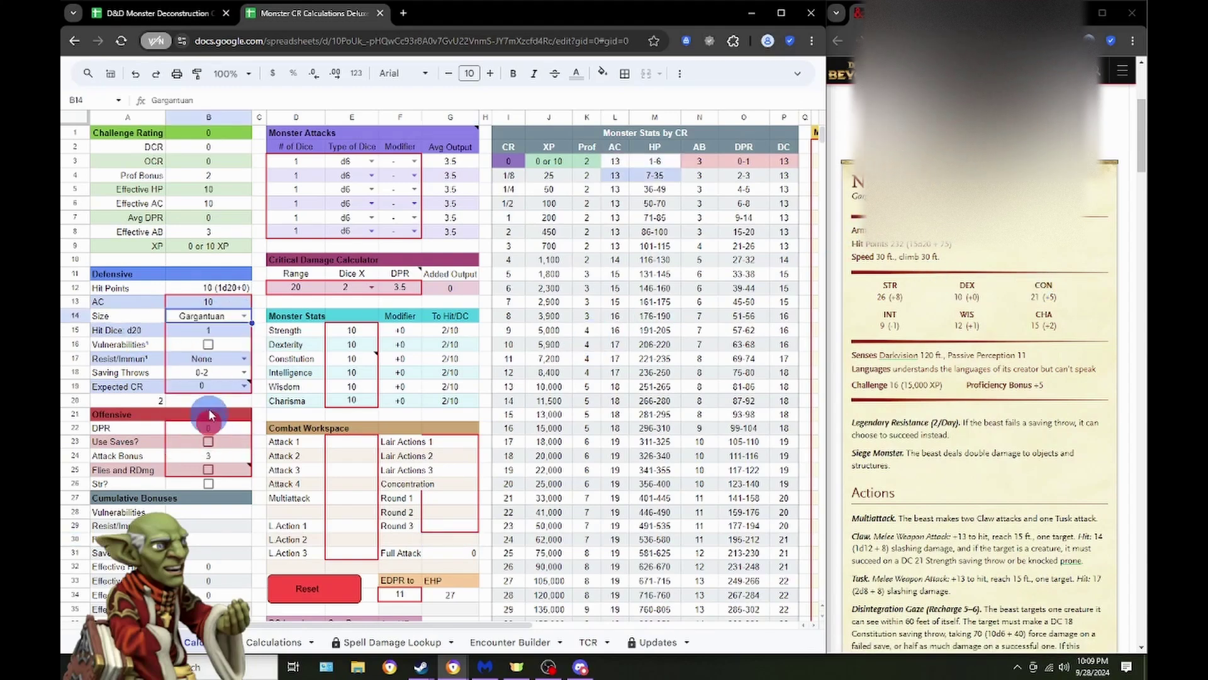
left_click(228, 306)
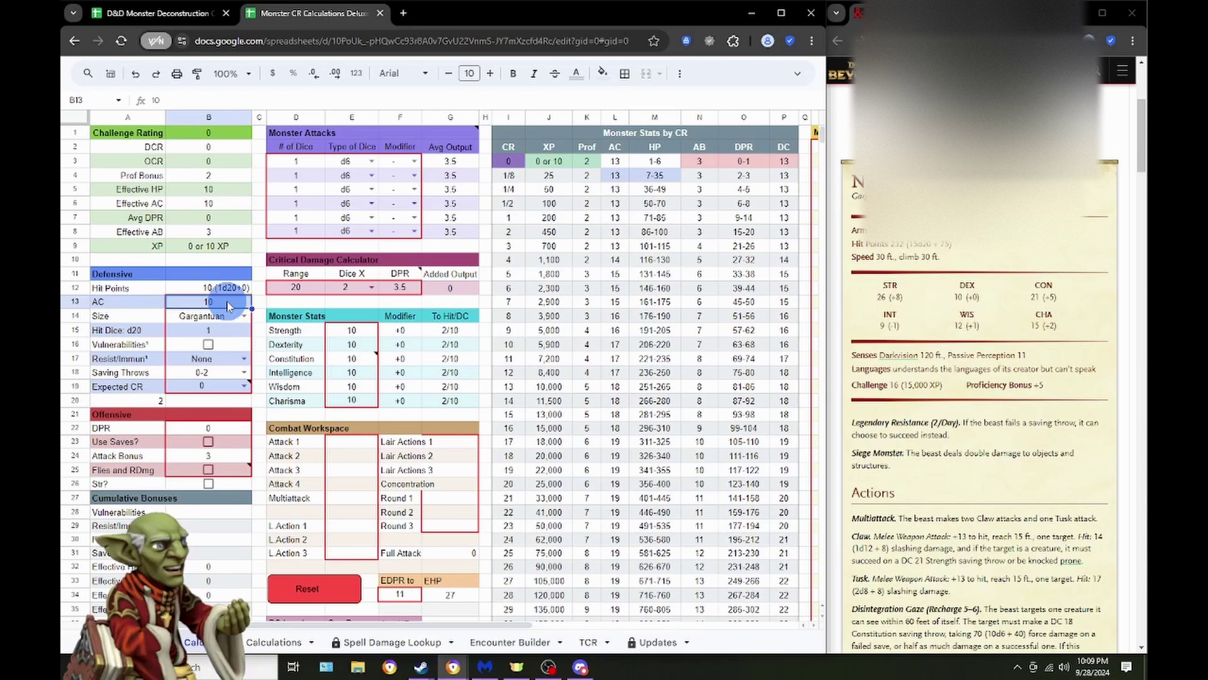
type("17")
key("Return")
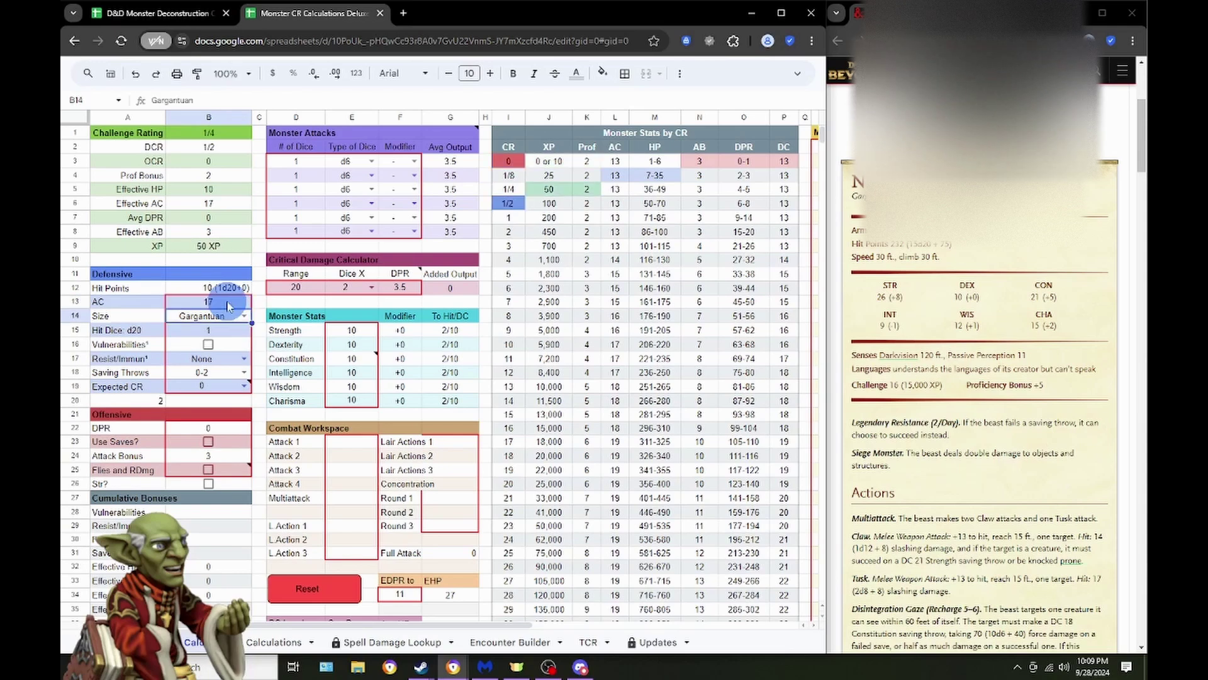
Set the Expected CR to 16 and the number of Hit Dice to 15 in the Defensive section.
key("Down")
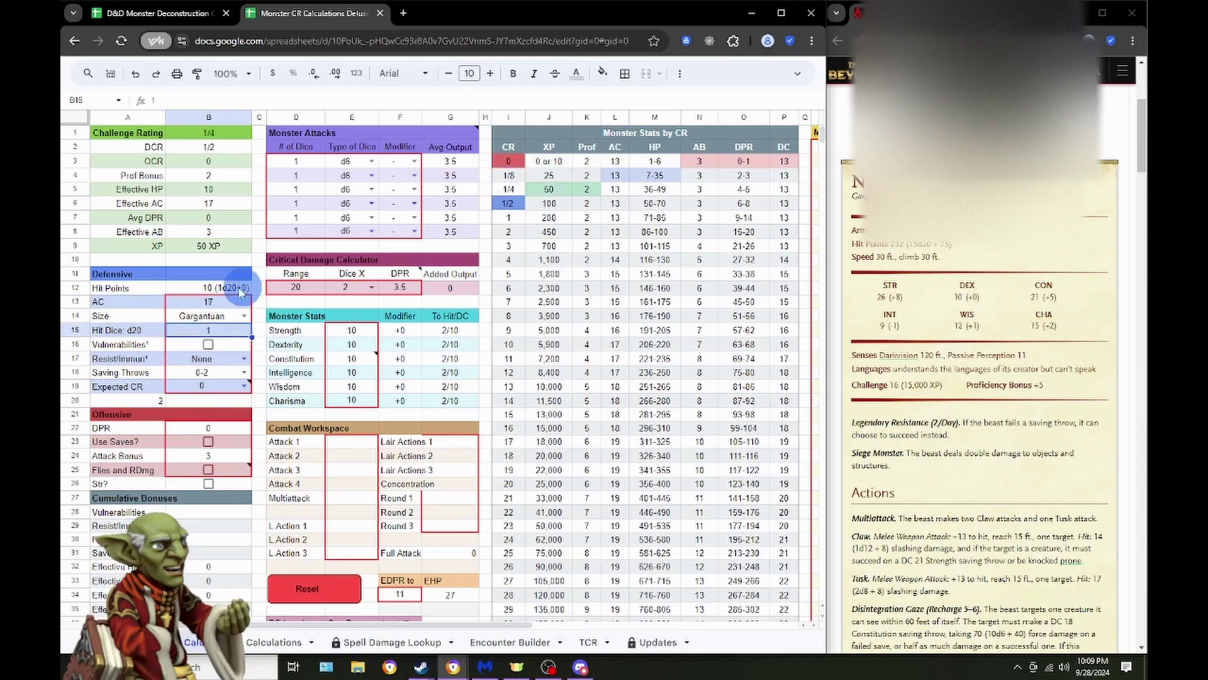
left_click(214, 387)
type("16")
key("Return")
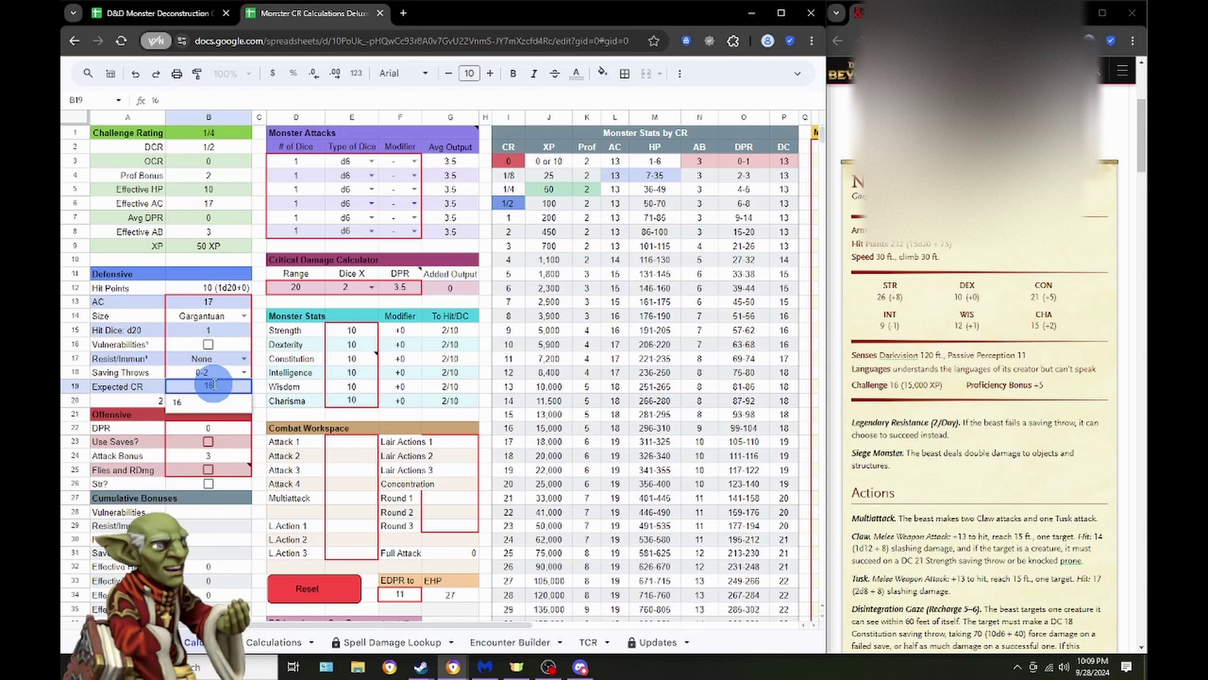
left_click(223, 332)
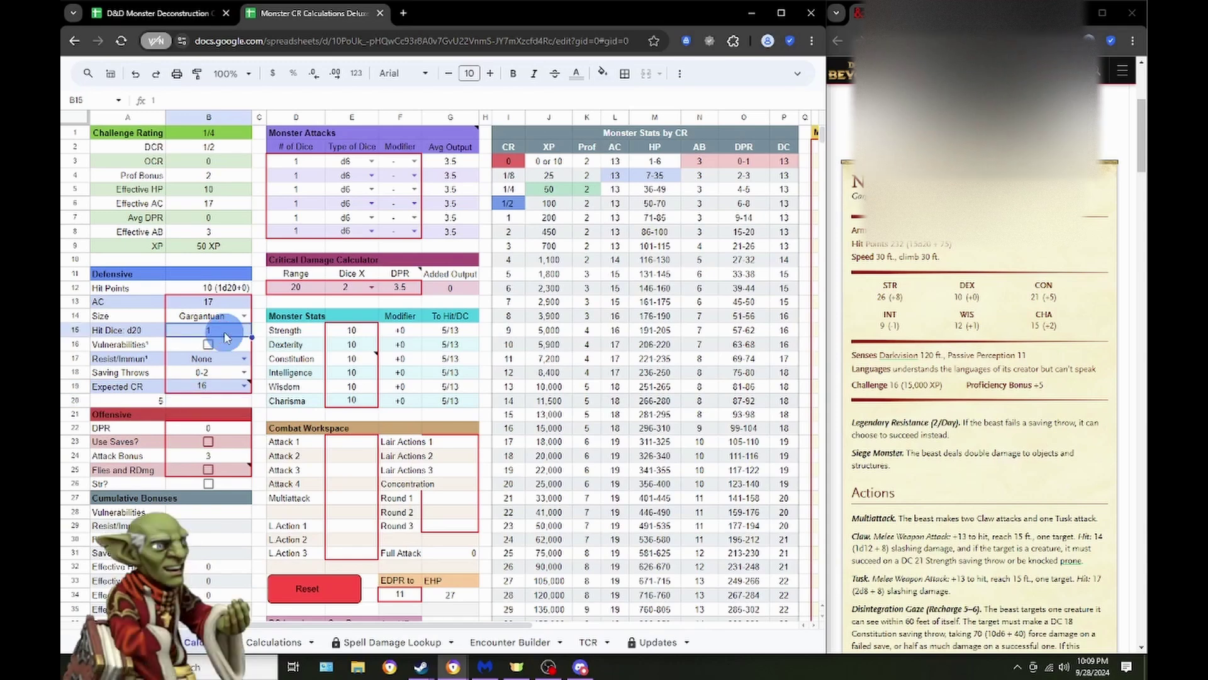
type("15")
key("Return")
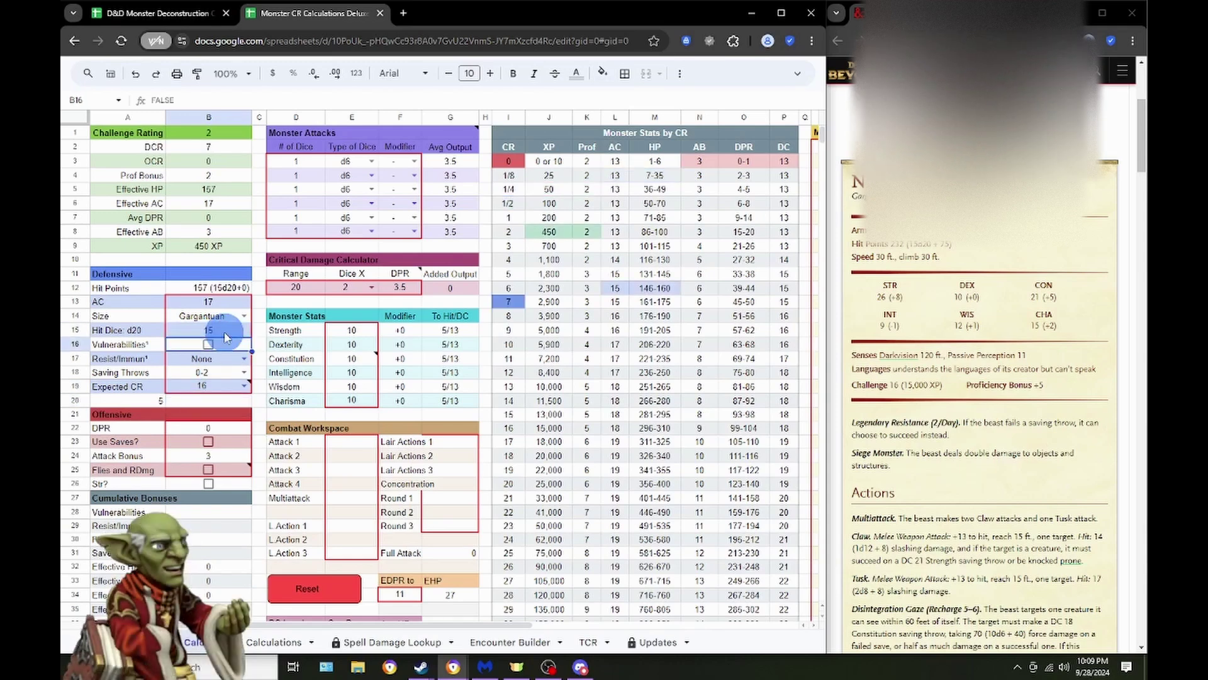
Fill in the Monster Stats with Strength 26, Constitution 21, Intelligence 9, Wisdom 12 and Charisma 15, leaving Dexterity as is.
left_click(343, 331)
type("26")
key("Return")
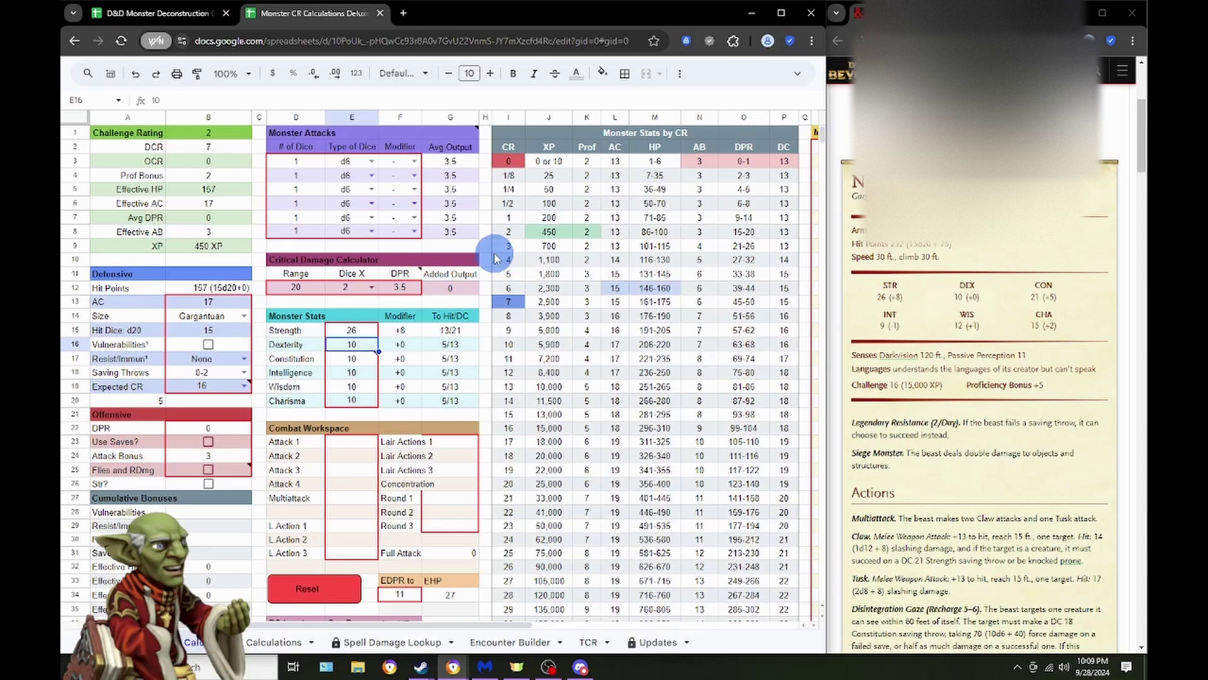
key("Return")
type("21")
key("Return")
type("9")
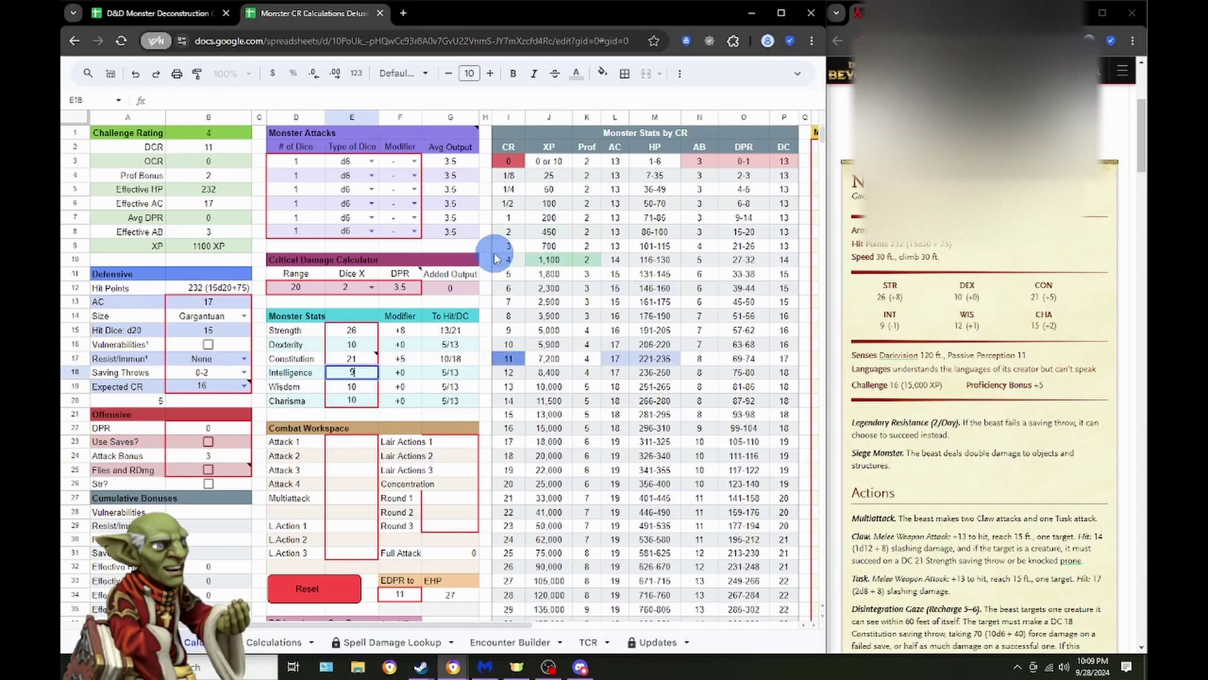
key("Return")
type("12")
key("Return")
type("15")
key("Return")
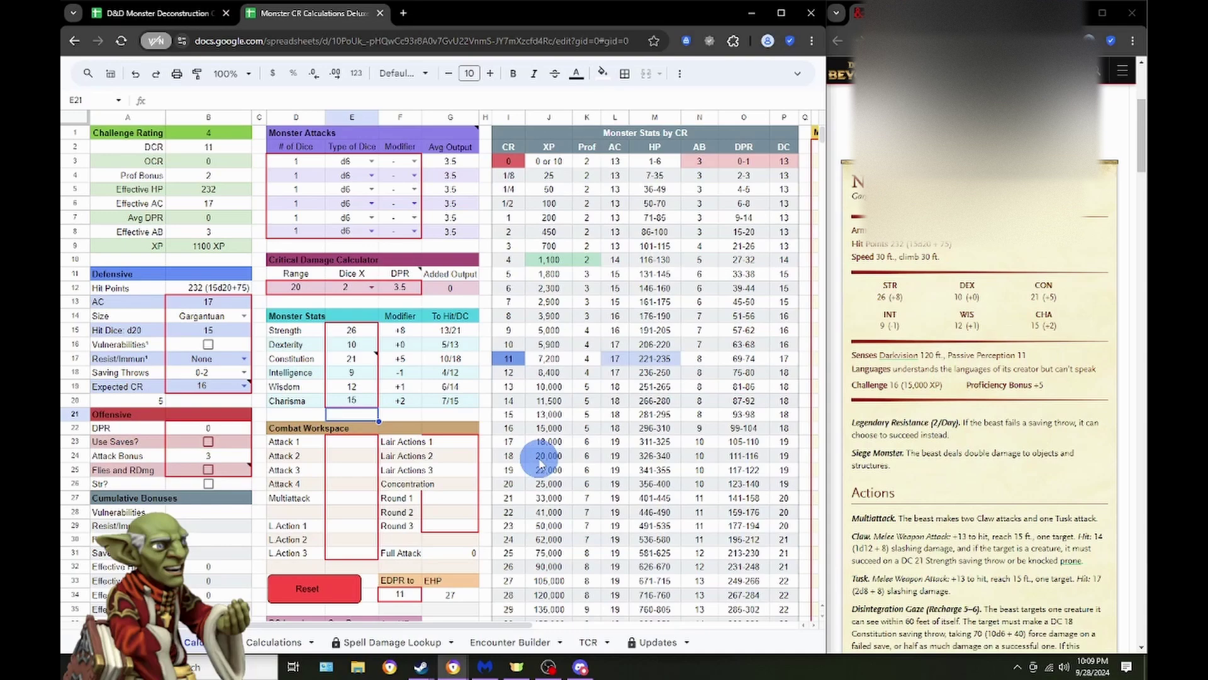
Enable the Legendary Resistance trait in the monster traits table and set its amount to 2.
scroll(576, 486, "right", 5)
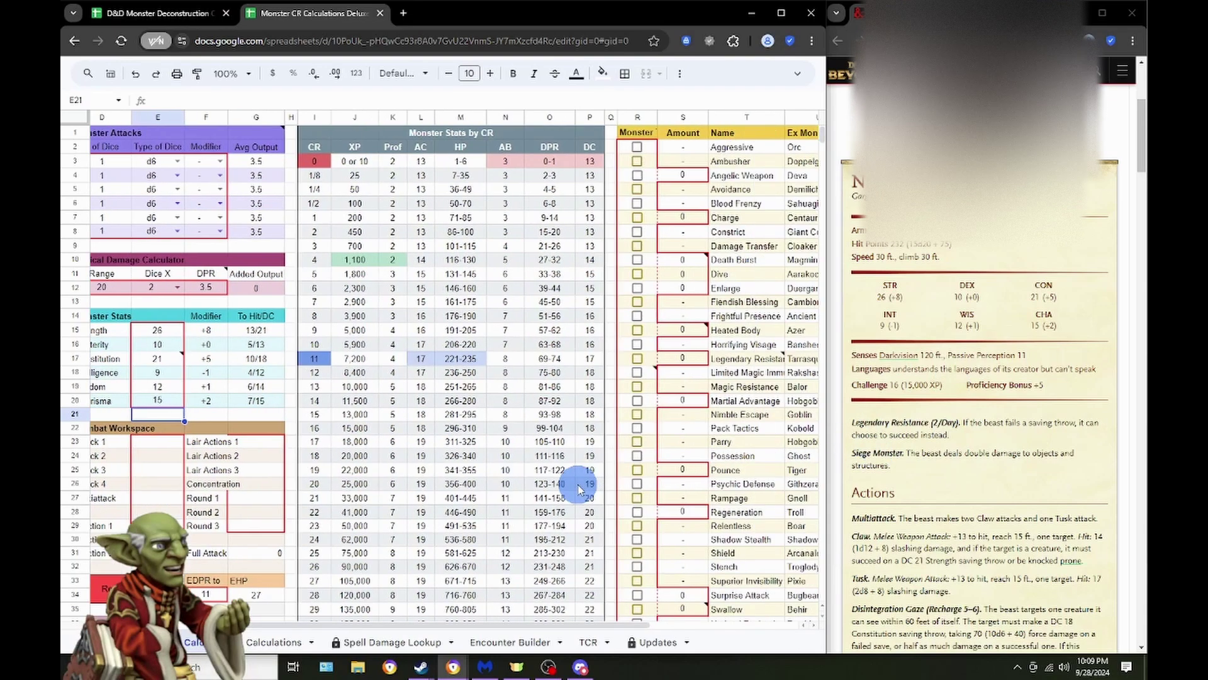
left_click(507, 358)
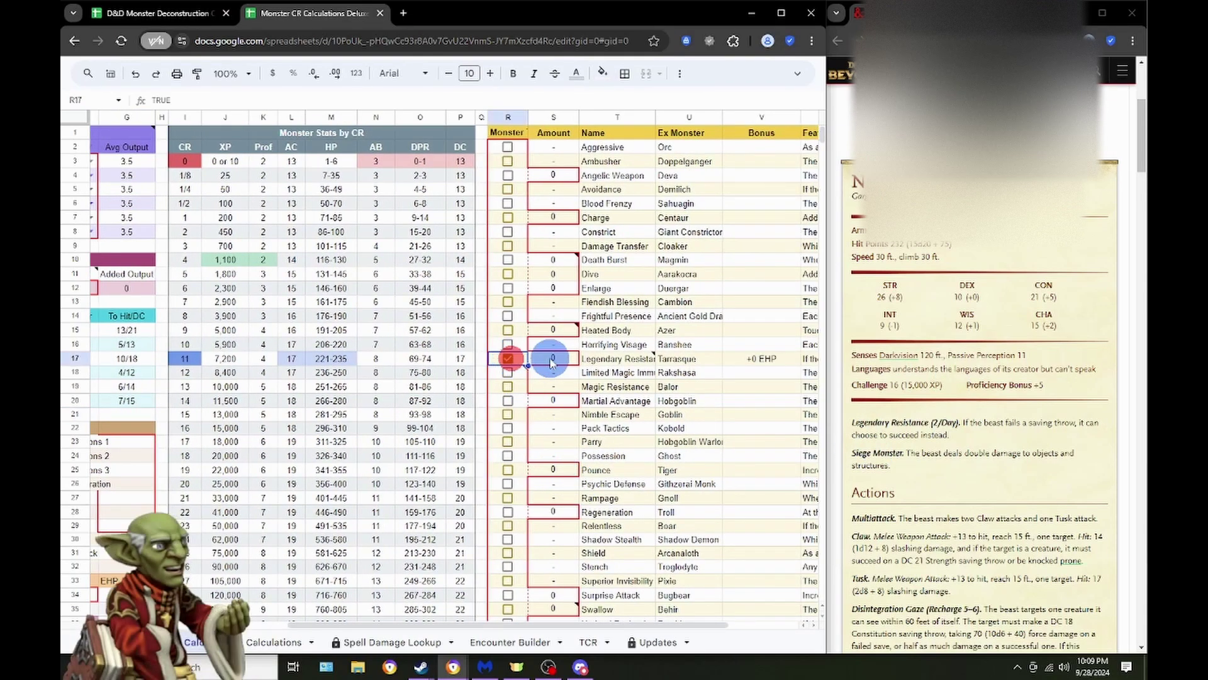
left_click(546, 358)
type("2")
key("Return")
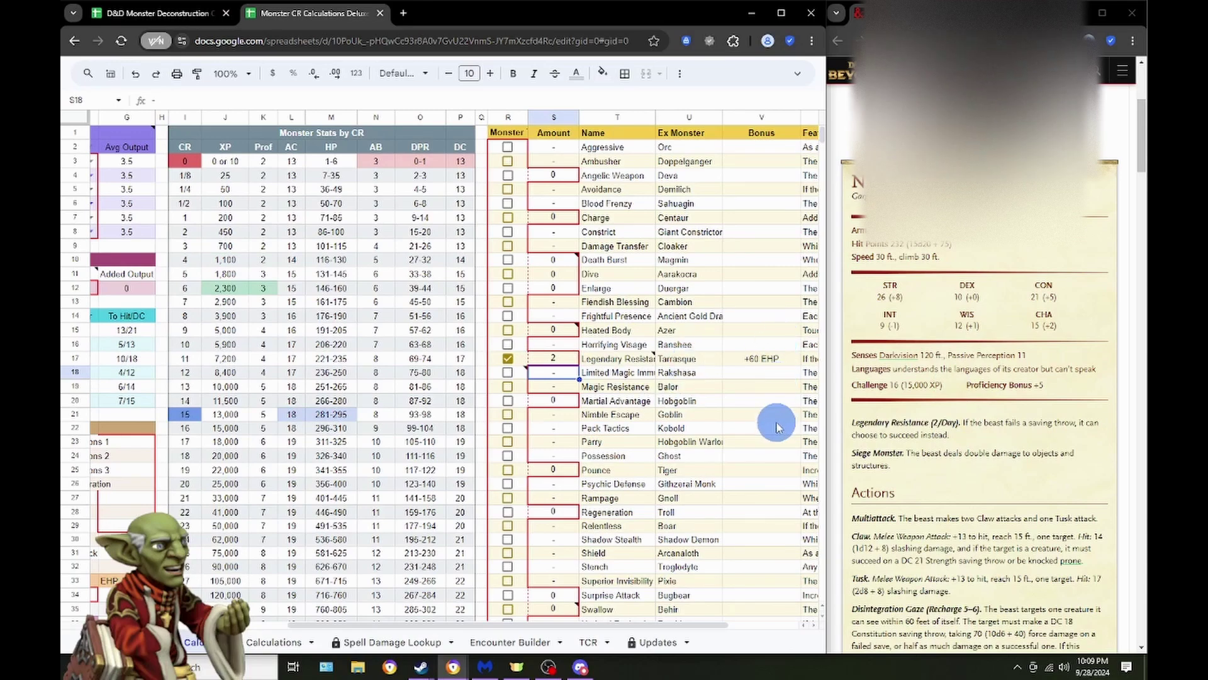
Set the Attack Bonus in the Offensive section to 13, matching the stat block's attacks.
scroll(771, 441, "left", 5)
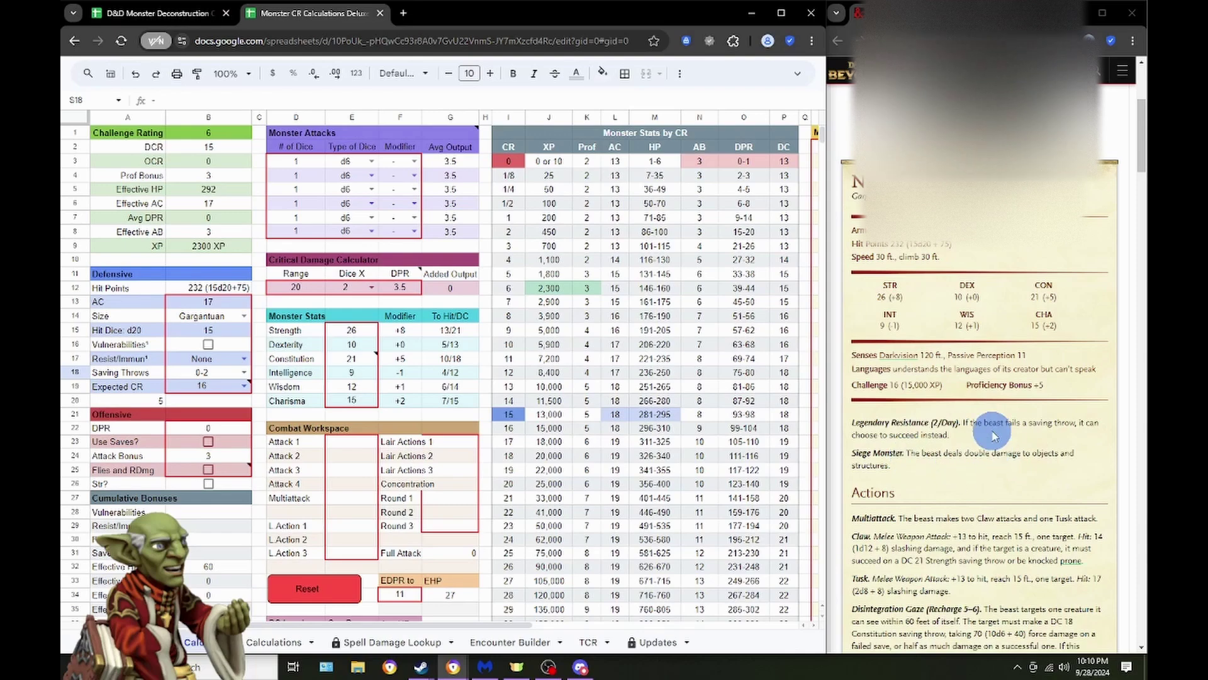
scroll(993, 436, "down", 4)
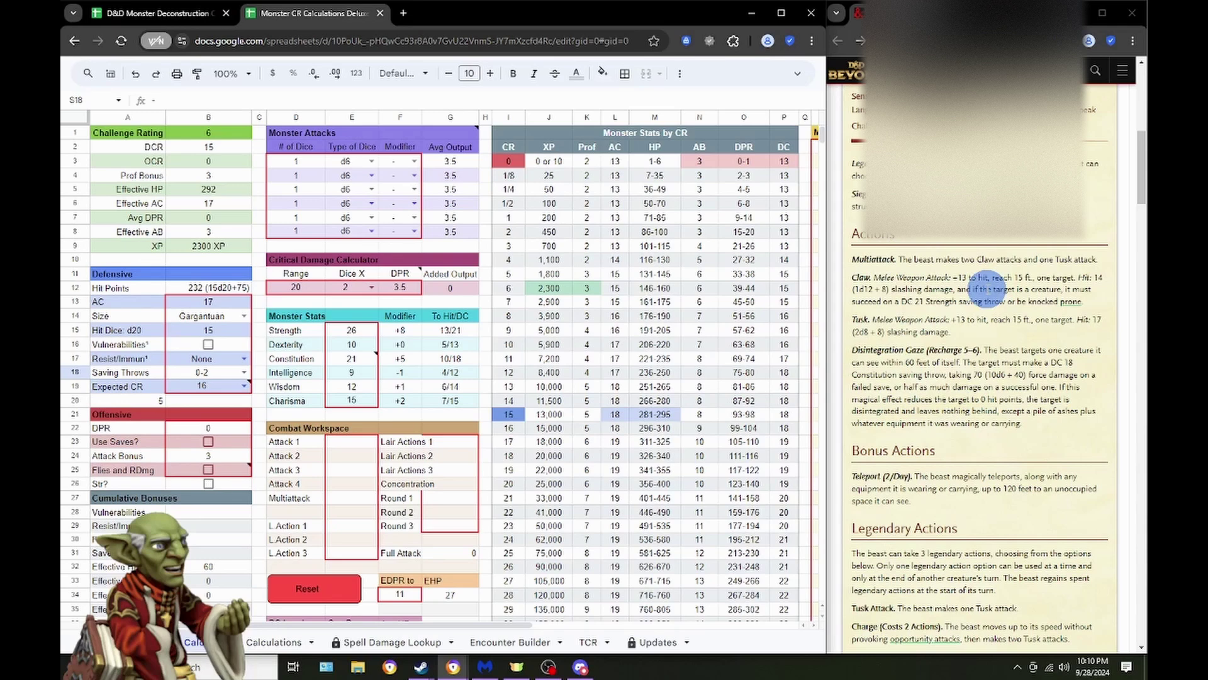
left_click(342, 448)
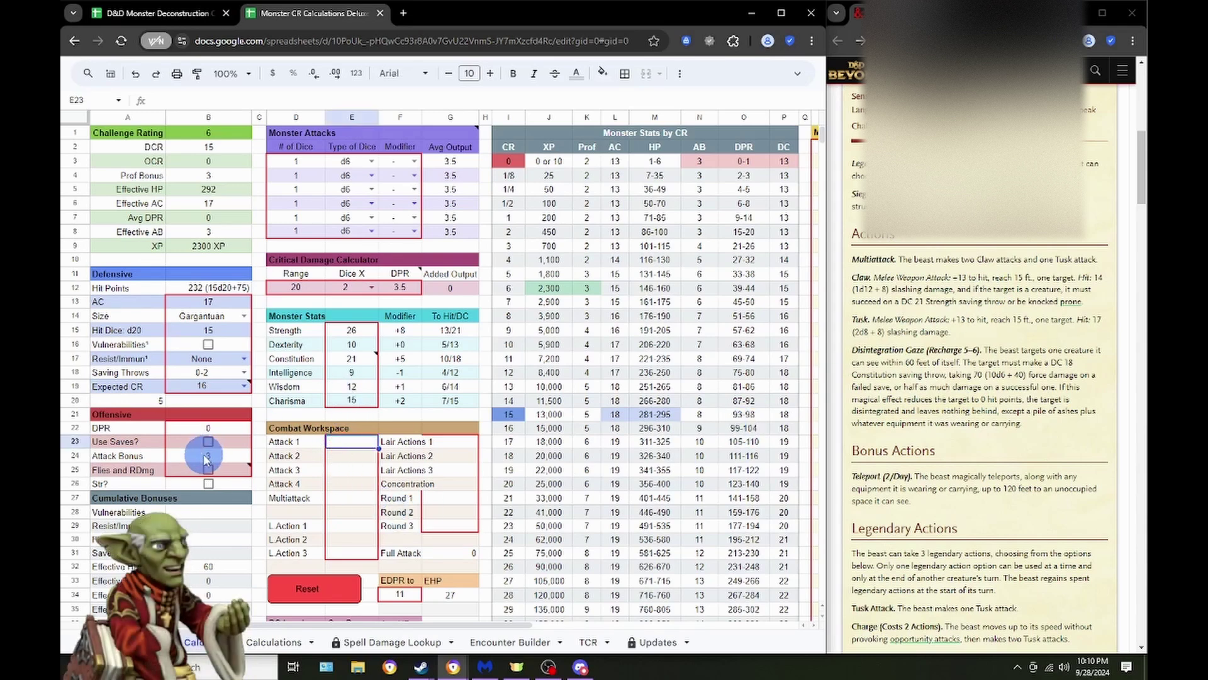
left_click(208, 454)
type("13")
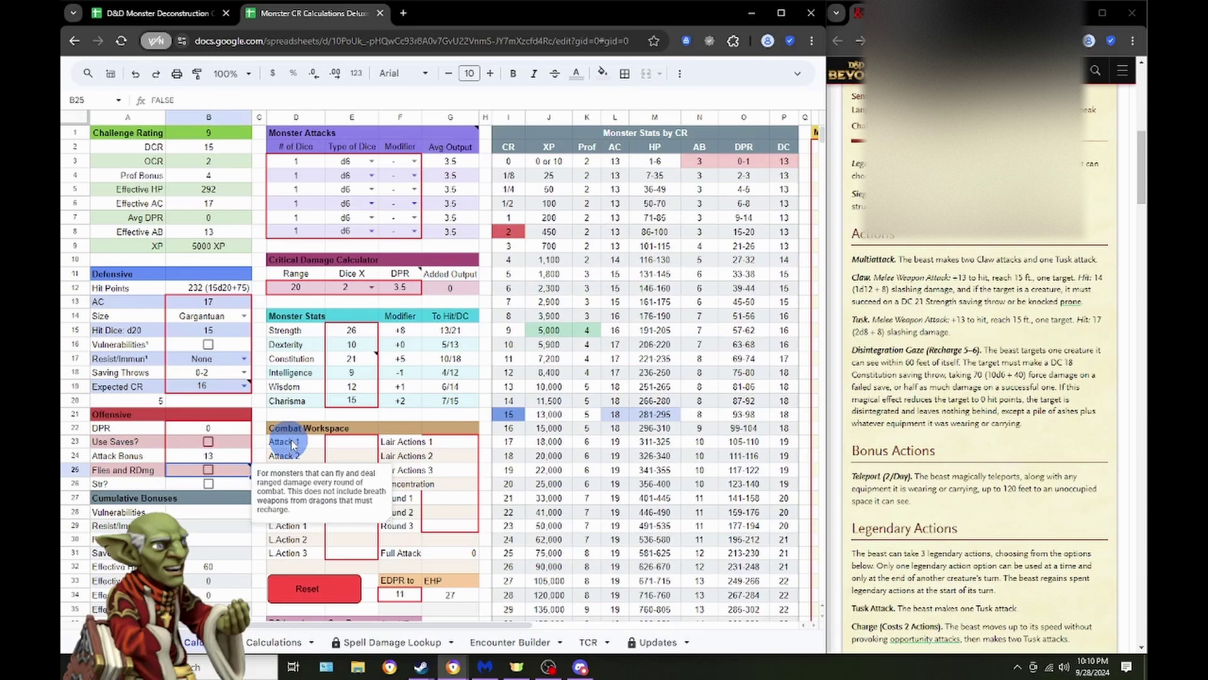
Enter the Claw's damage of 14 for Attack 1 in the Combat Workspace.
left_click(341, 447)
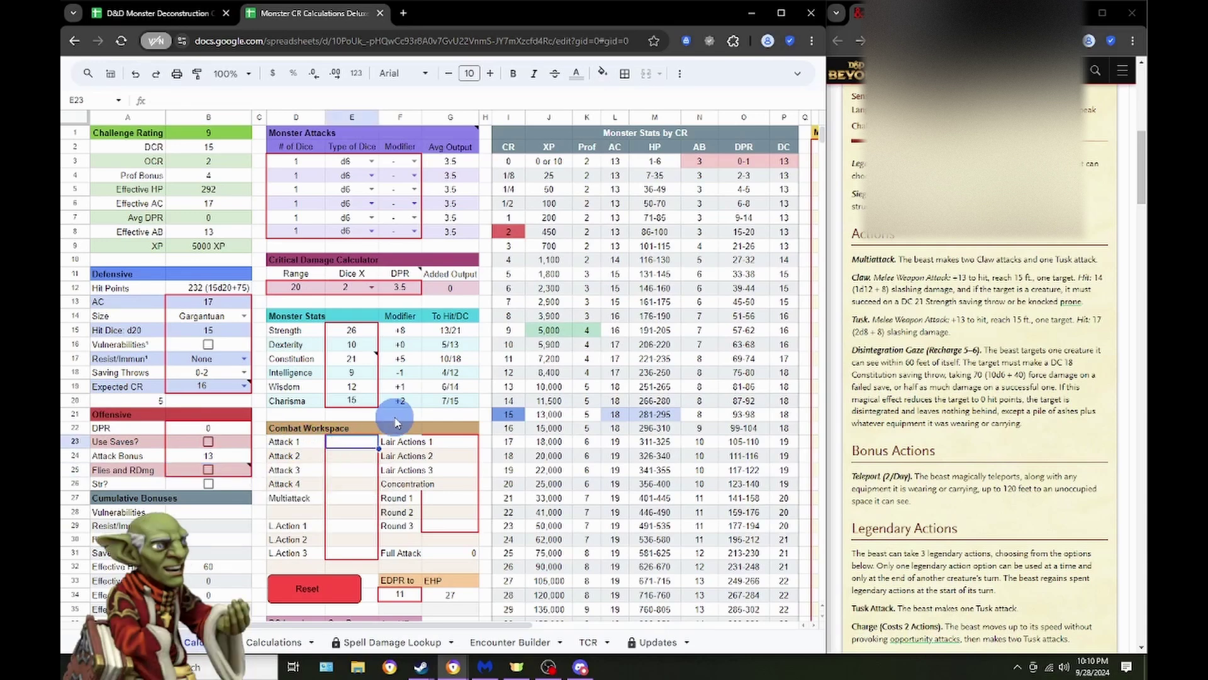
type("14")
scroll(482, 417, "right", 10)
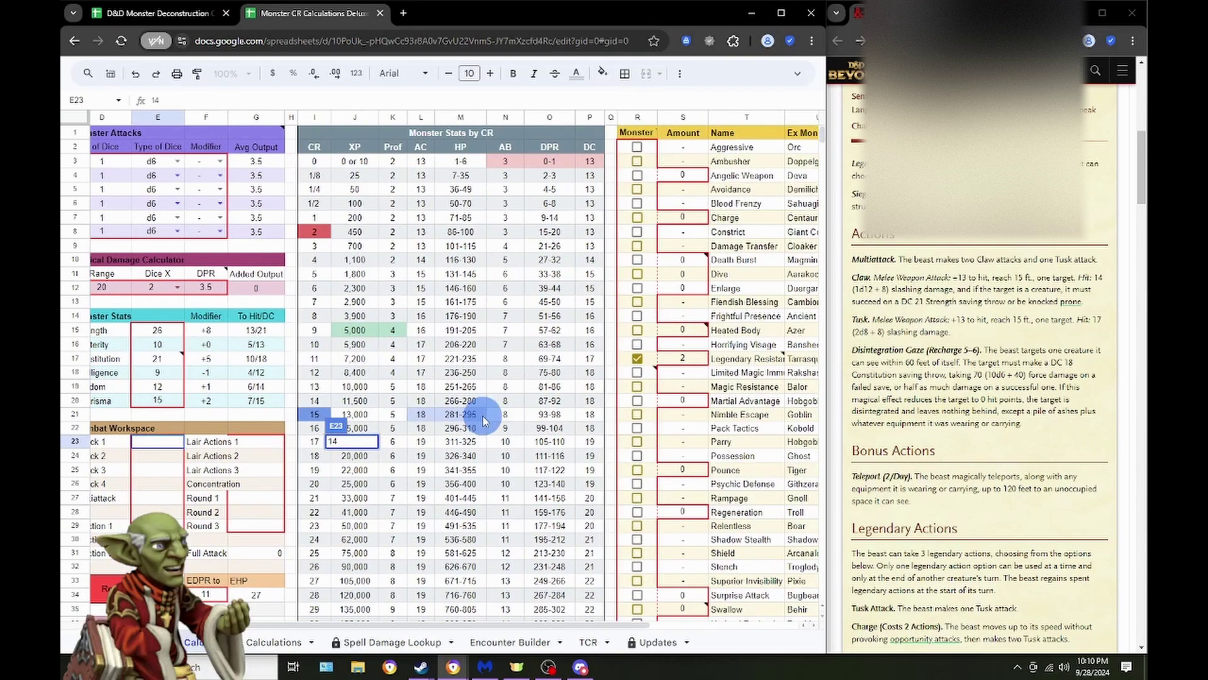
scroll(482, 417, "left", 8)
key("Return")
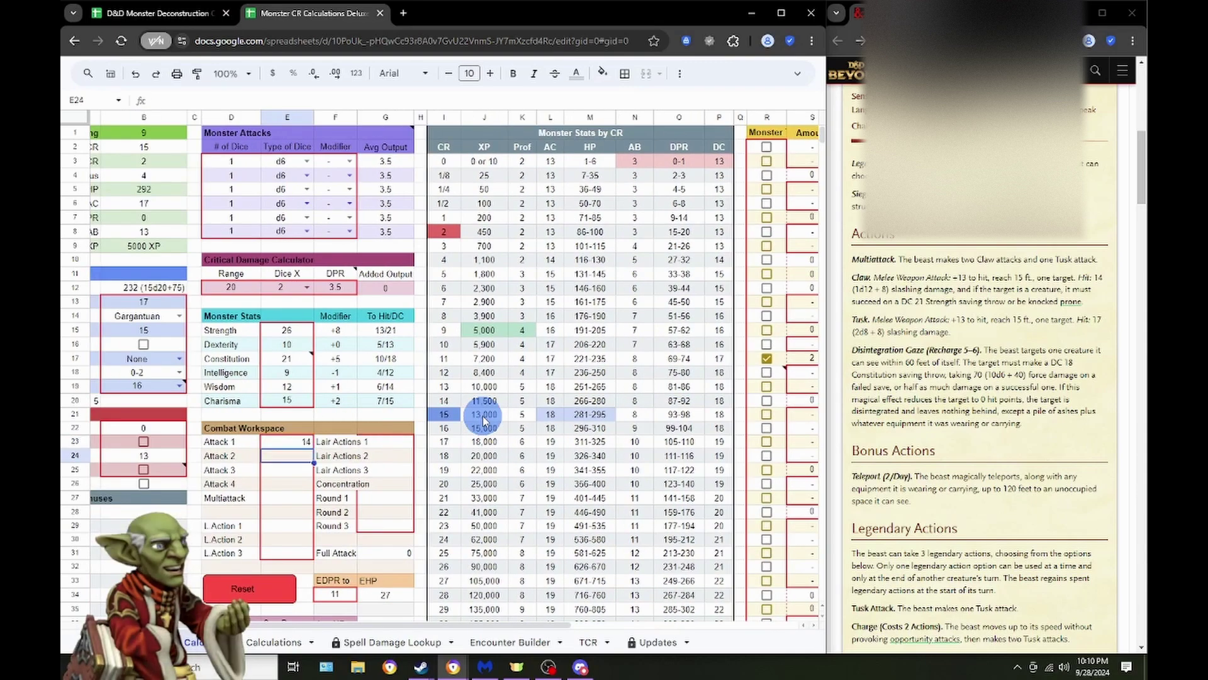
Enable the Extra AB trait in the monster traits table and set its amount to 1.
scroll(484, 420, "right", 5)
scroll(485, 421, "down", 6)
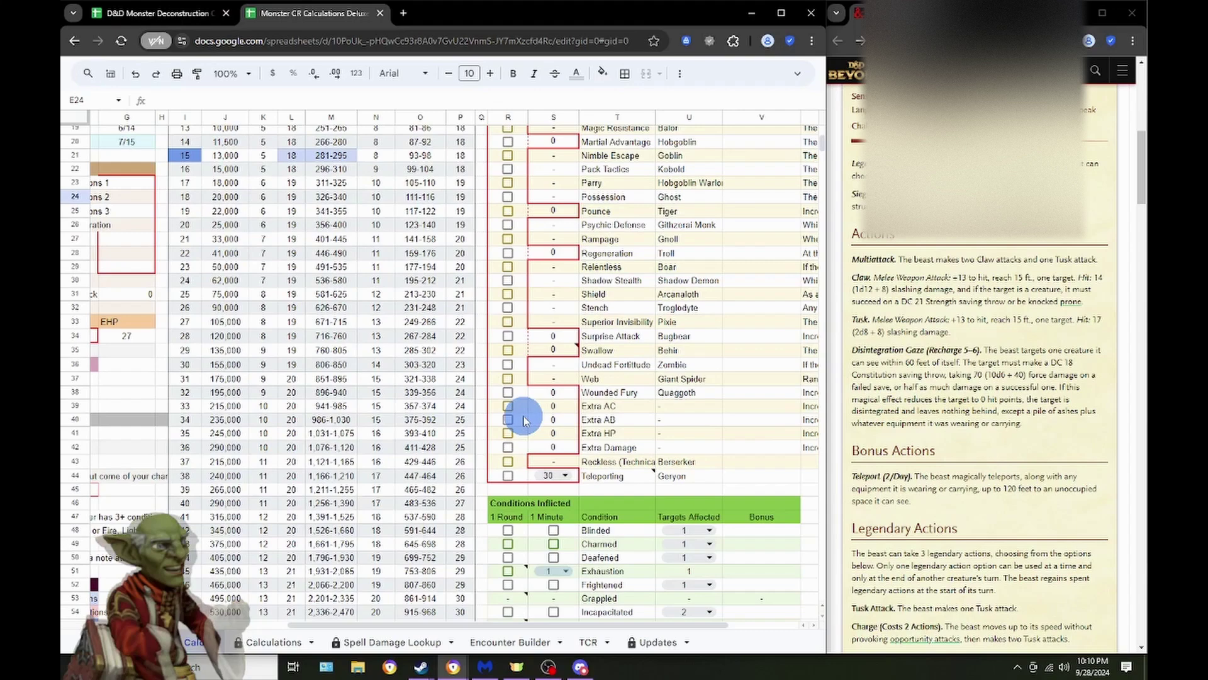
left_click(508, 419)
left_click(542, 421)
type("1")
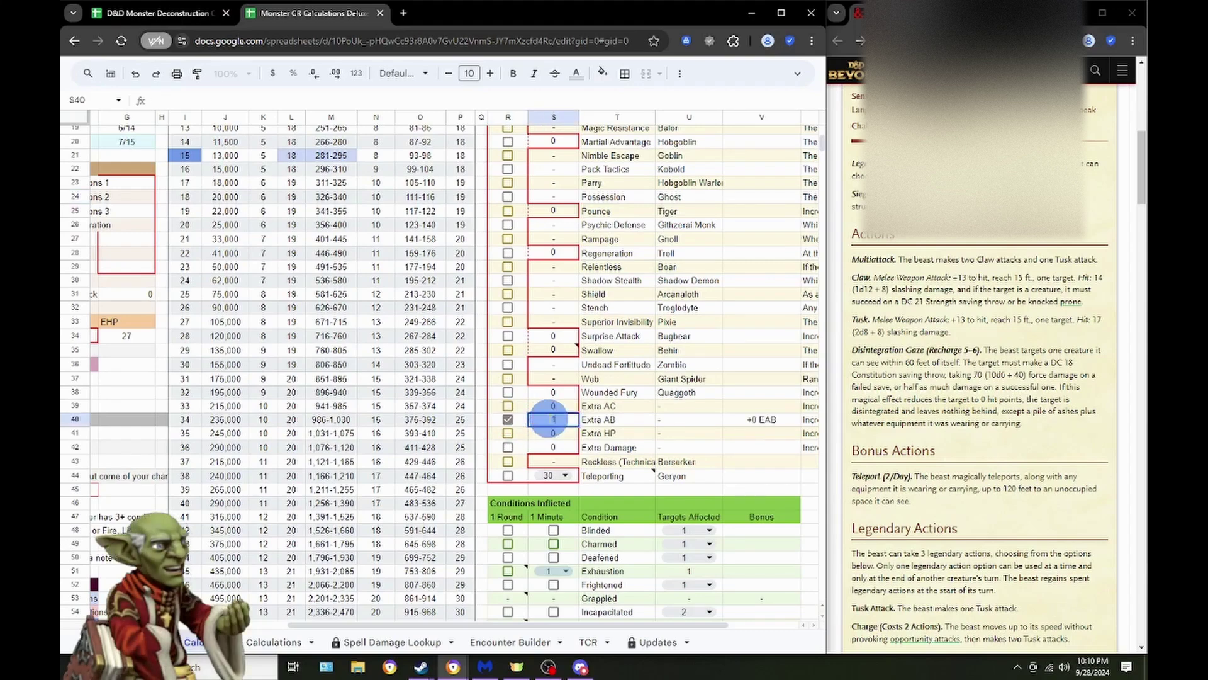
key("Return")
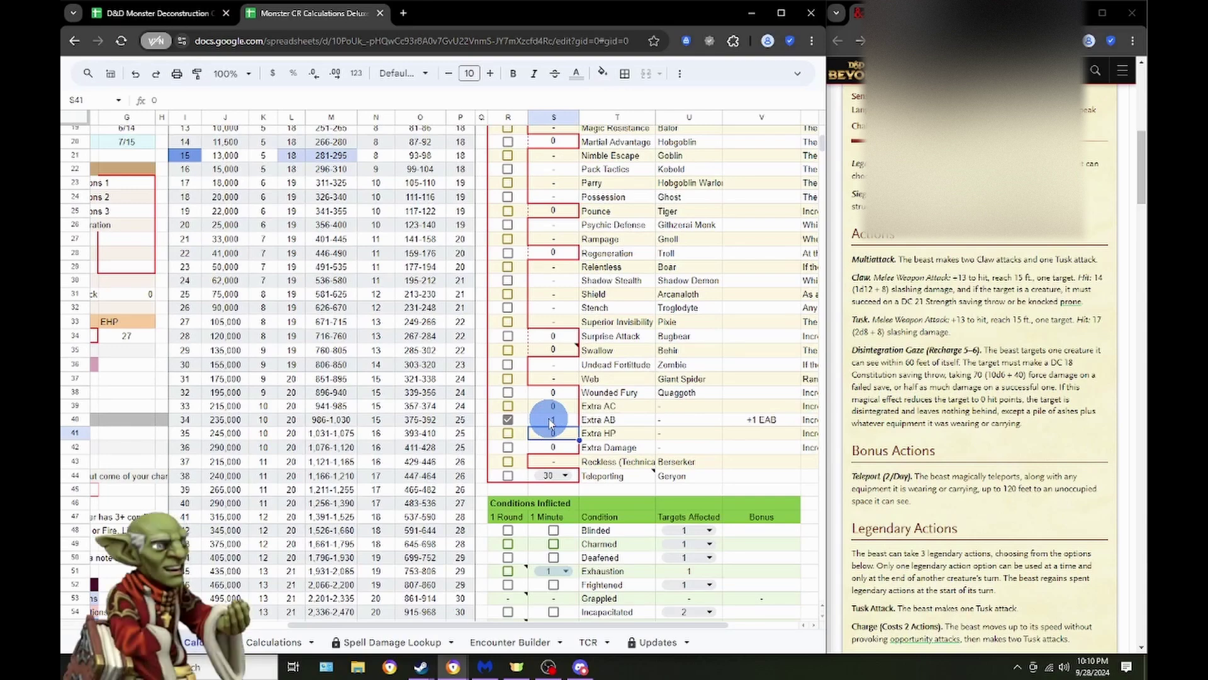
Enter the Tusk's damage of 17 for Attack 2 in the Combat Workspace.
scroll(550, 423, "left", 6)
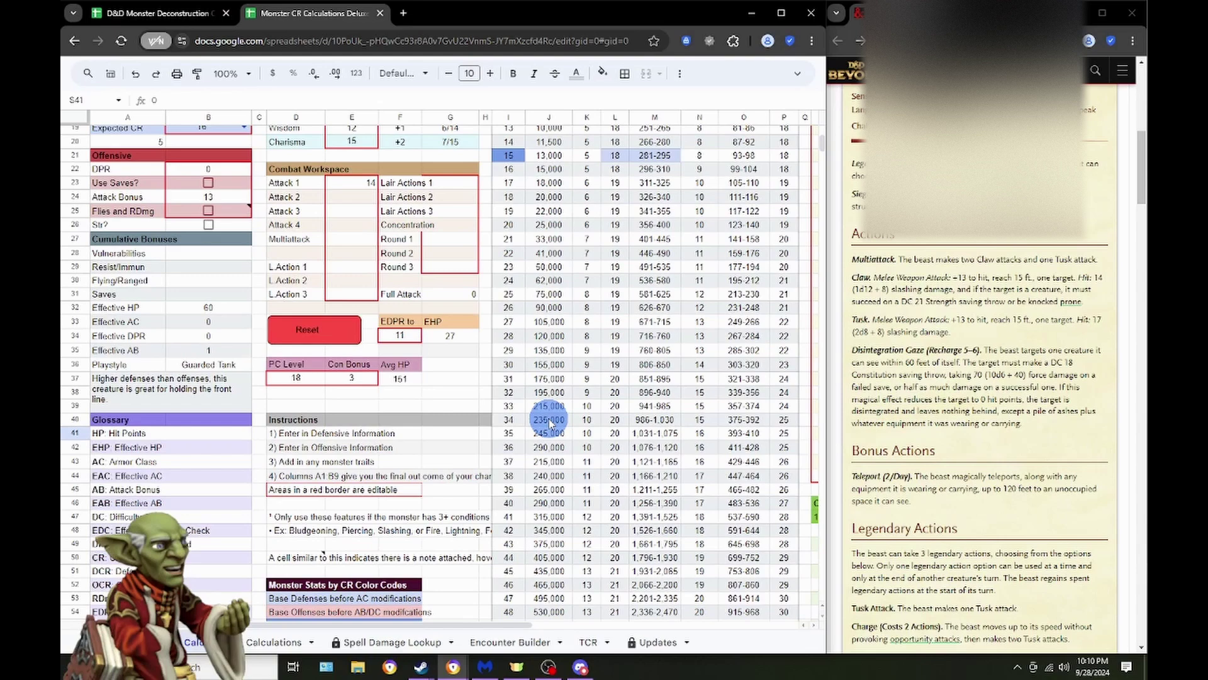
scroll(549, 423, "up", 5)
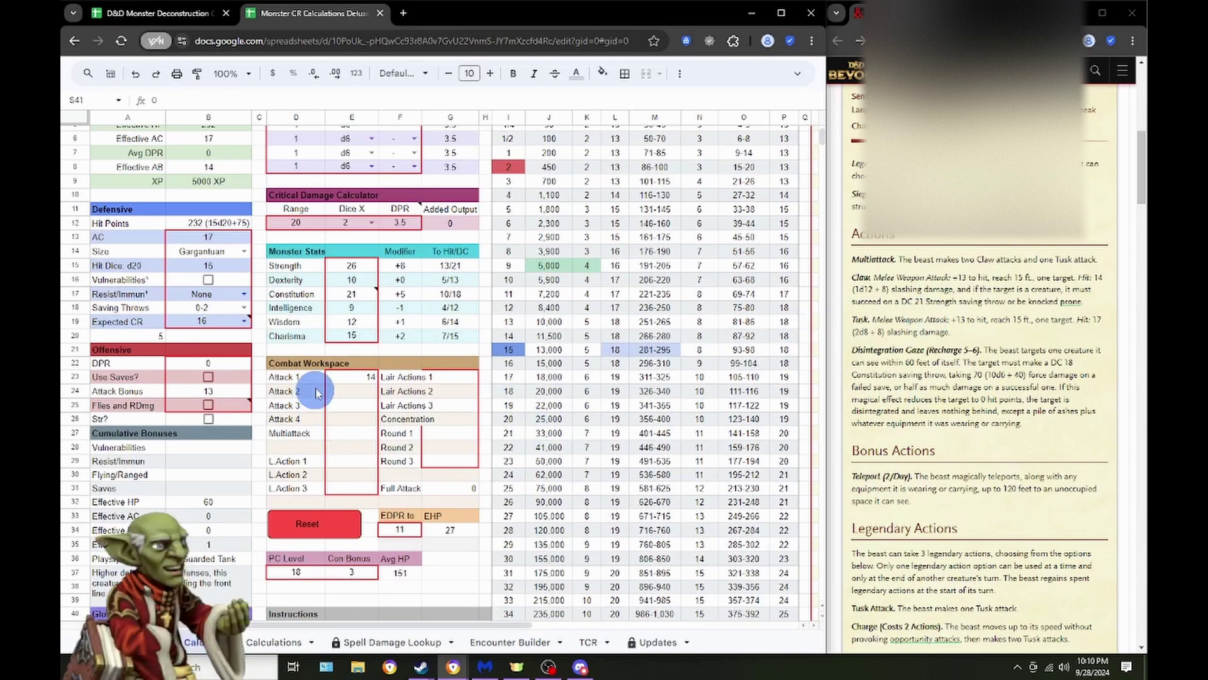
left_click(344, 393)
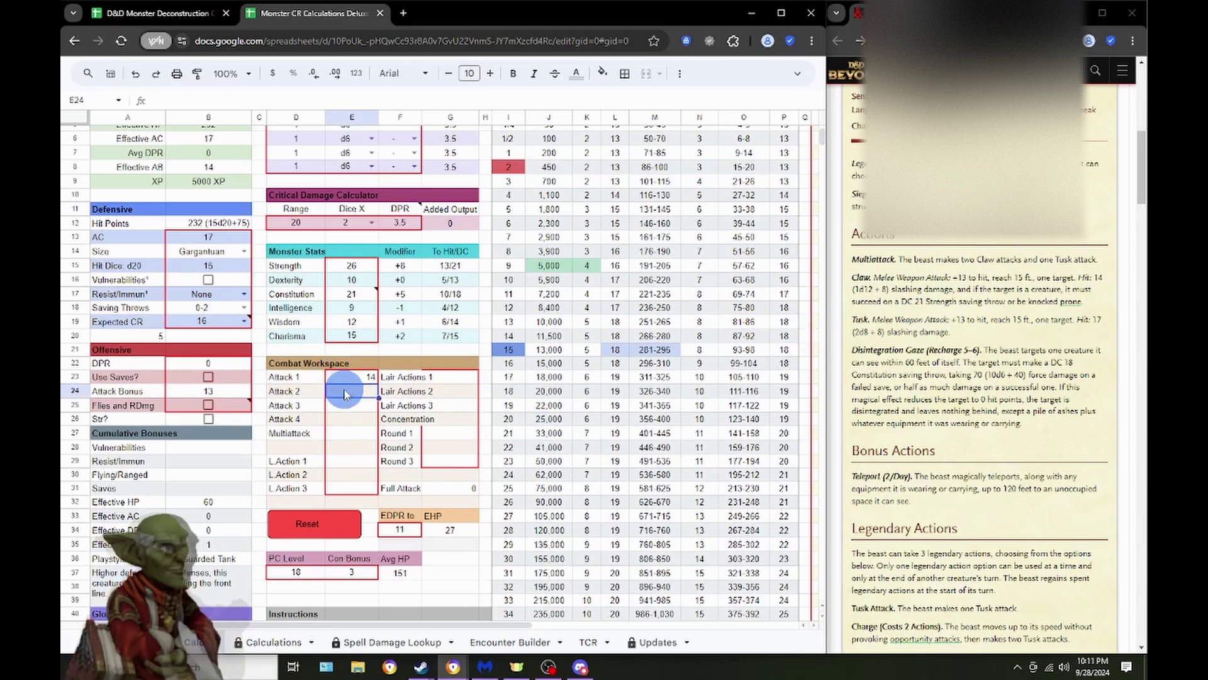
type("17")
key("Return")
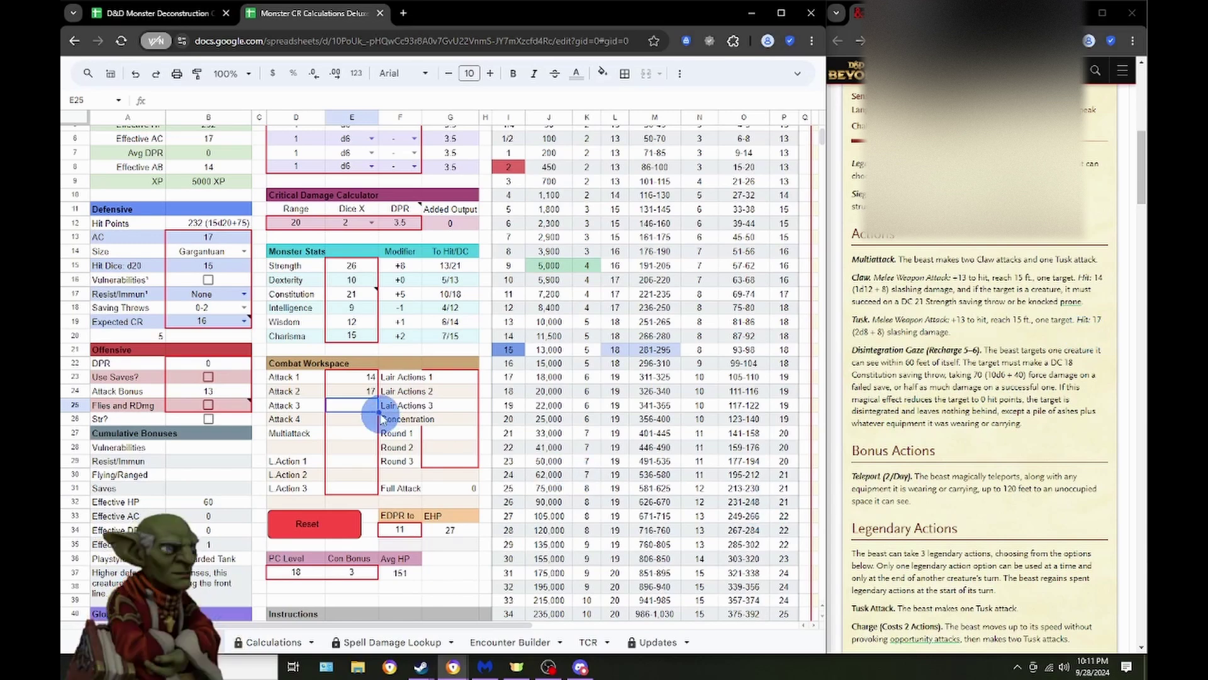
Enter a formula for Attack 3 that doubles the Disintegration Gaze's 70 damage to 140.
left_click(361, 409)
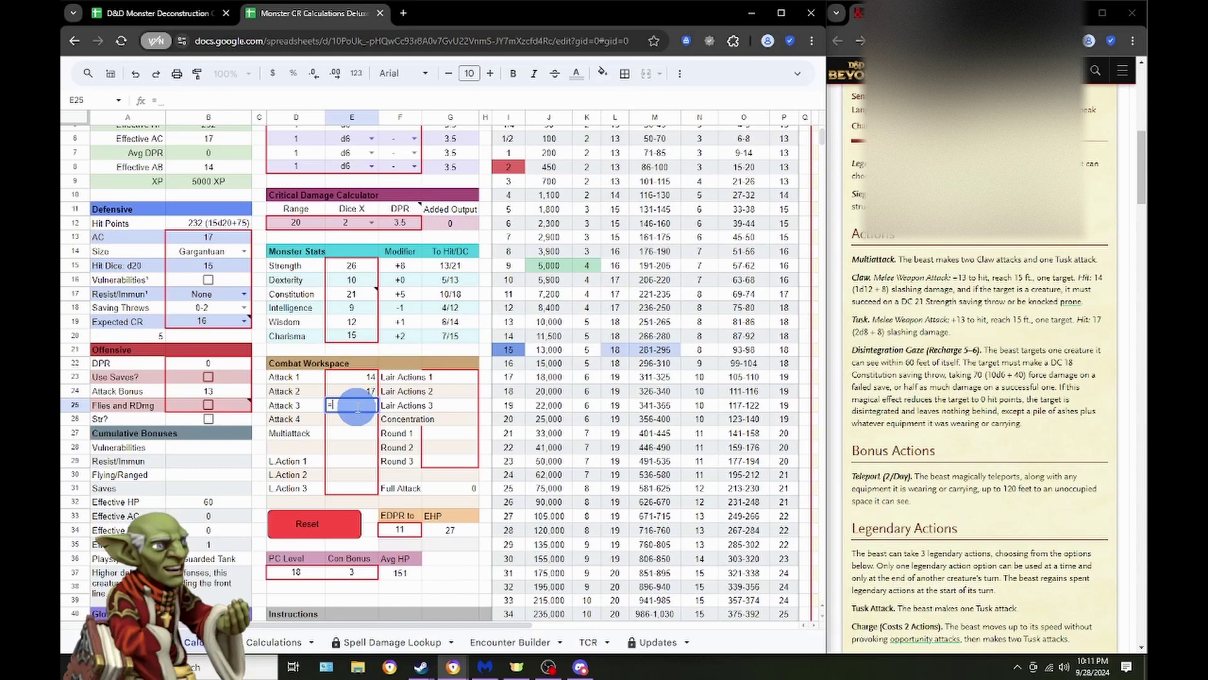
type("70")
type("/")
type("2")
key("Return")
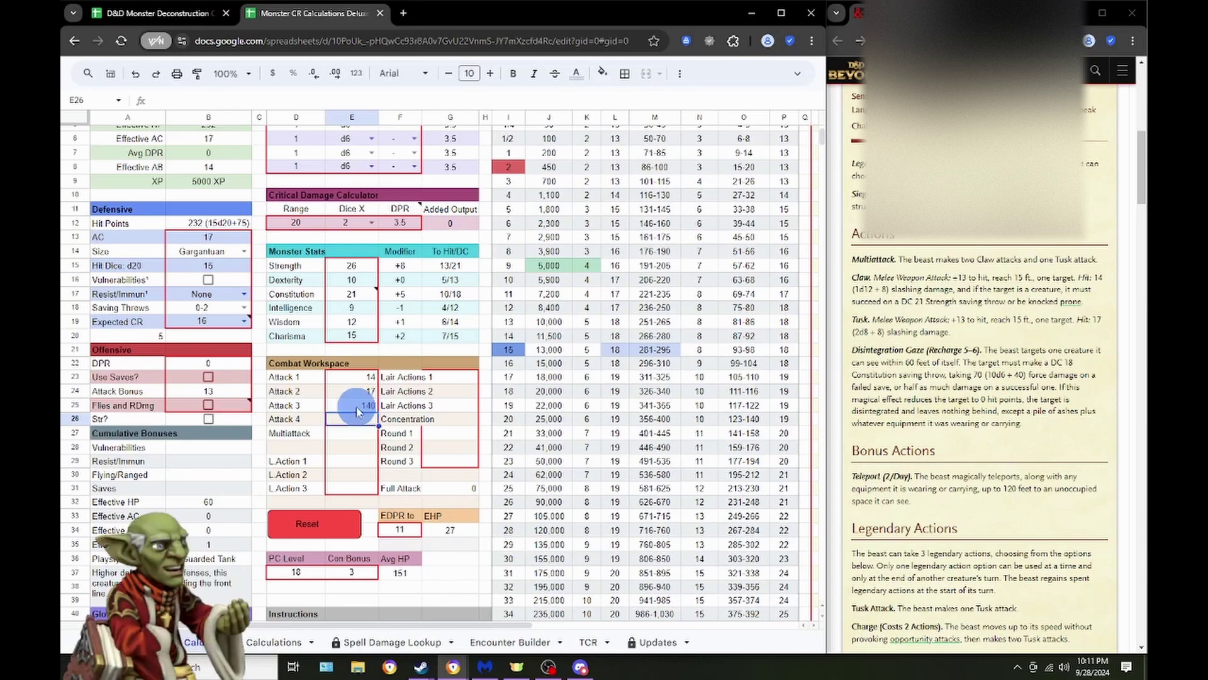
Calculate Multiattack as two Attack 1 hits plus one Attack 2 hit with the formula =E23*2+E24.
left_click(345, 431)
type("=")
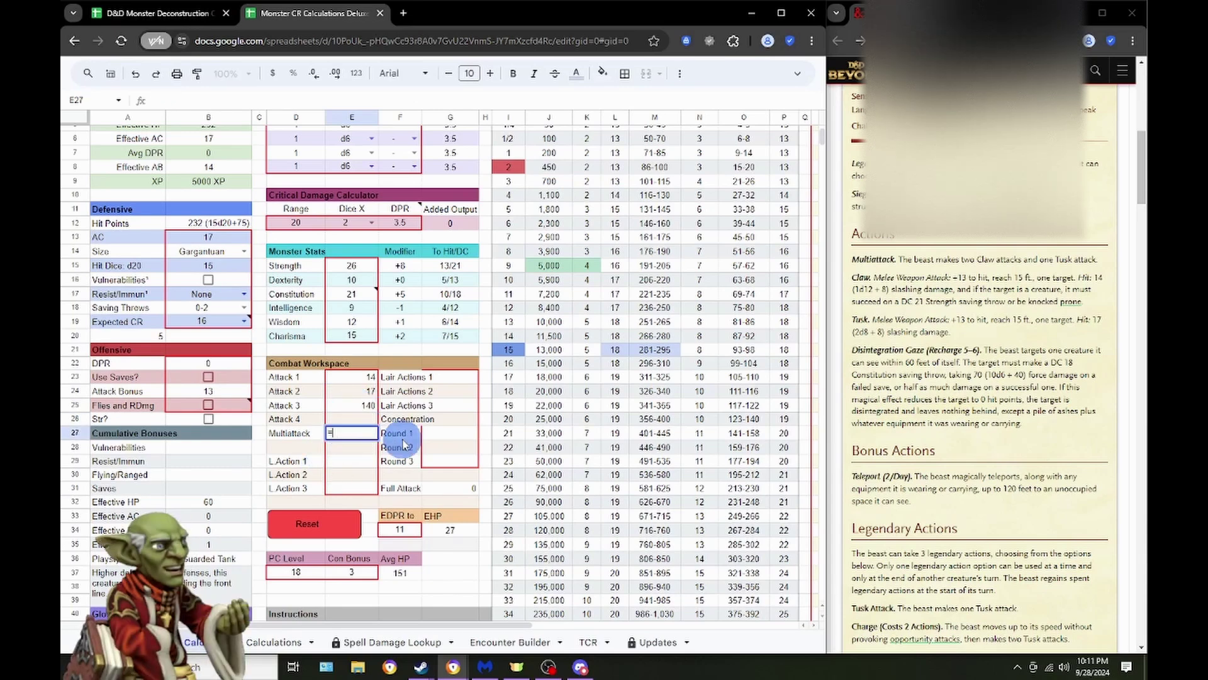
left_click(368, 378)
type("*")
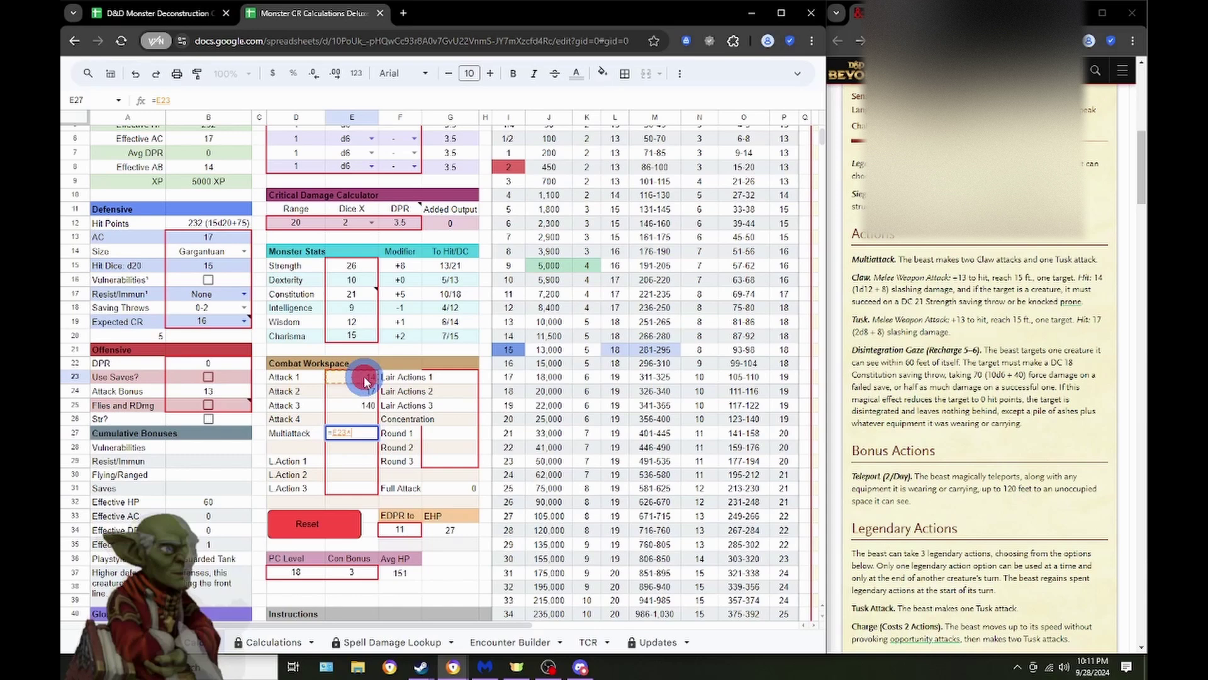
type("2+")
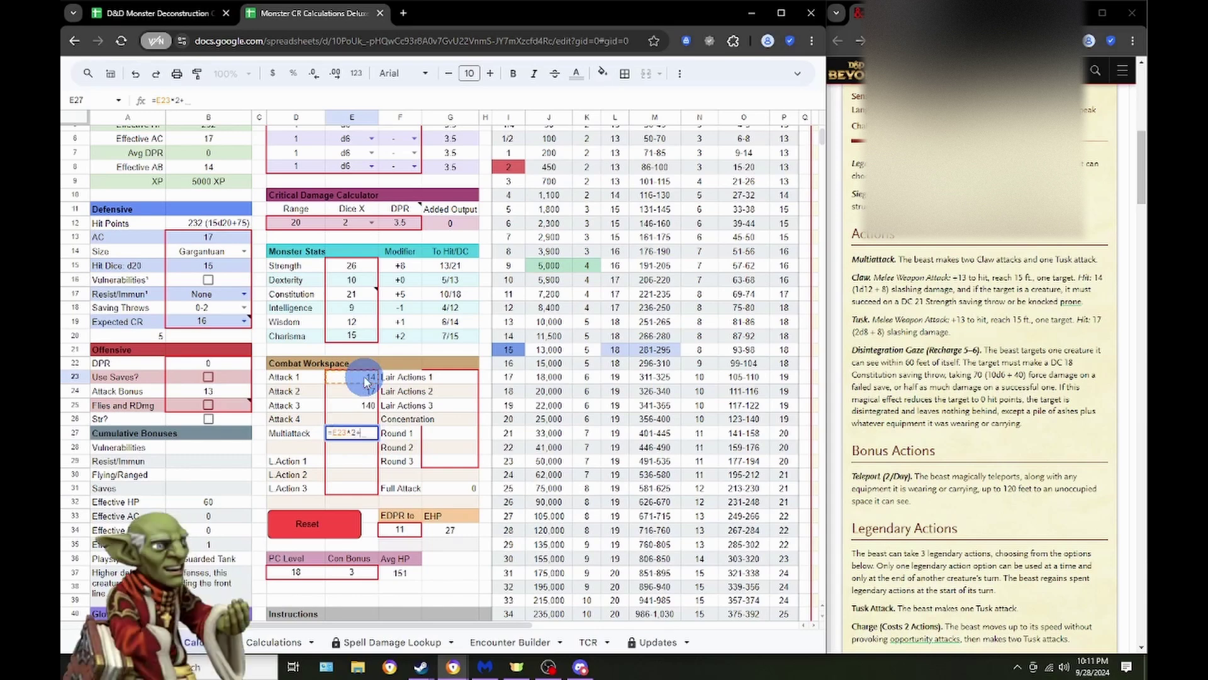
left_click(369, 395)
key("Return")
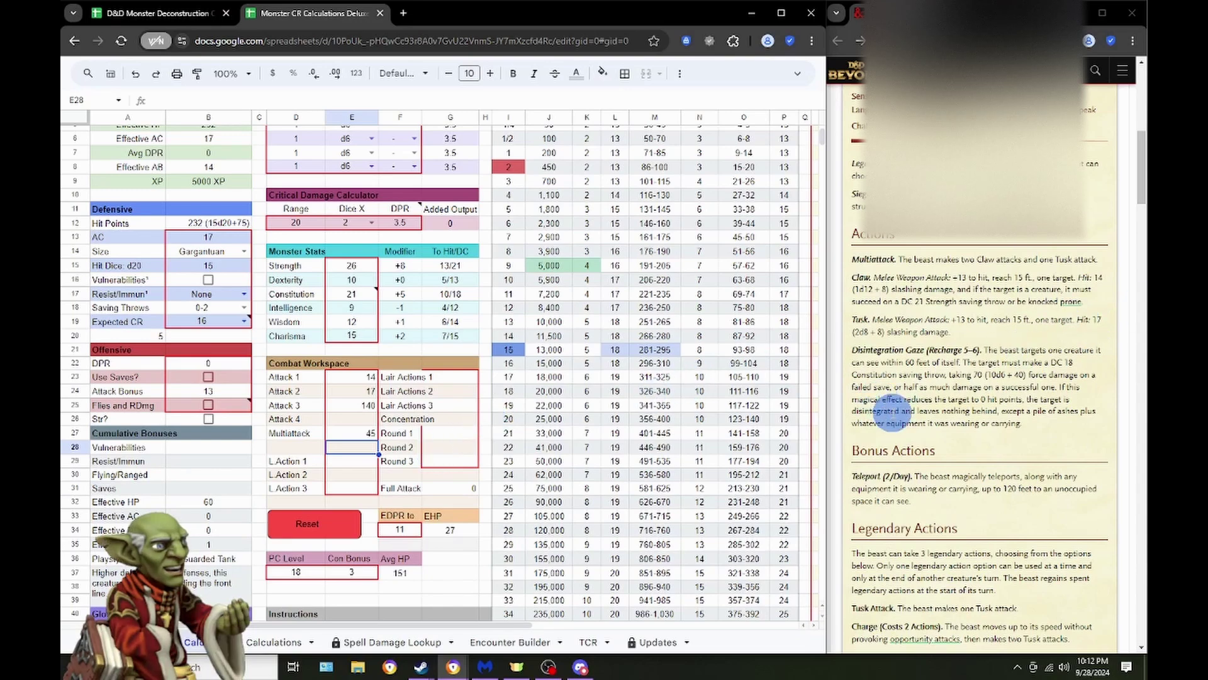
scroll(894, 416, "down", 2)
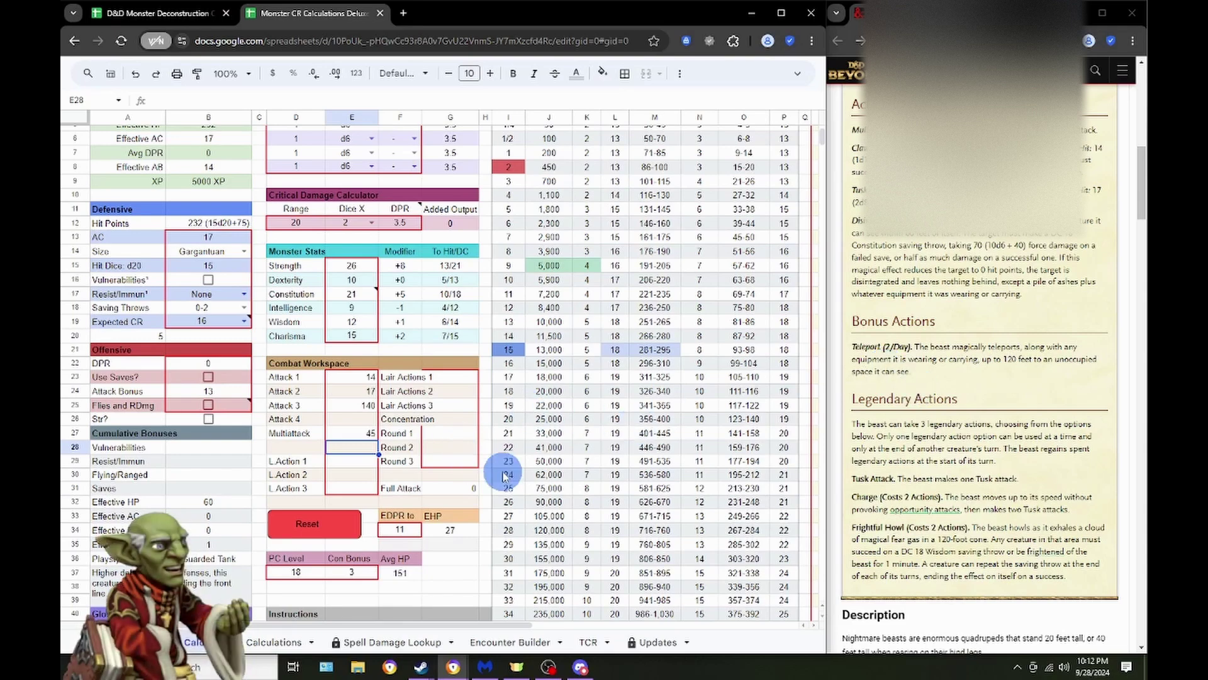
Enable the Teleporting trait in the monster traits table and set its distance to 120.
scroll(504, 476, "right", 3)
scroll(504, 476, "right", 3)
scroll(504, 477, "down", 5)
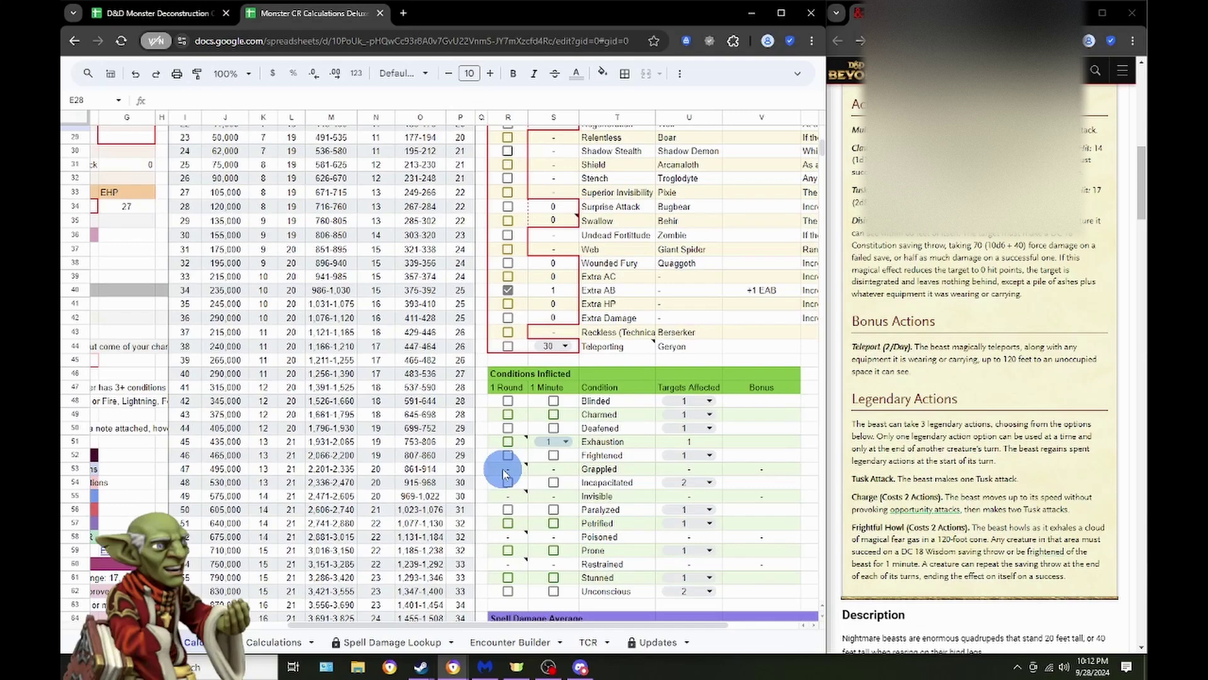
scroll(569, 350, "right", 2)
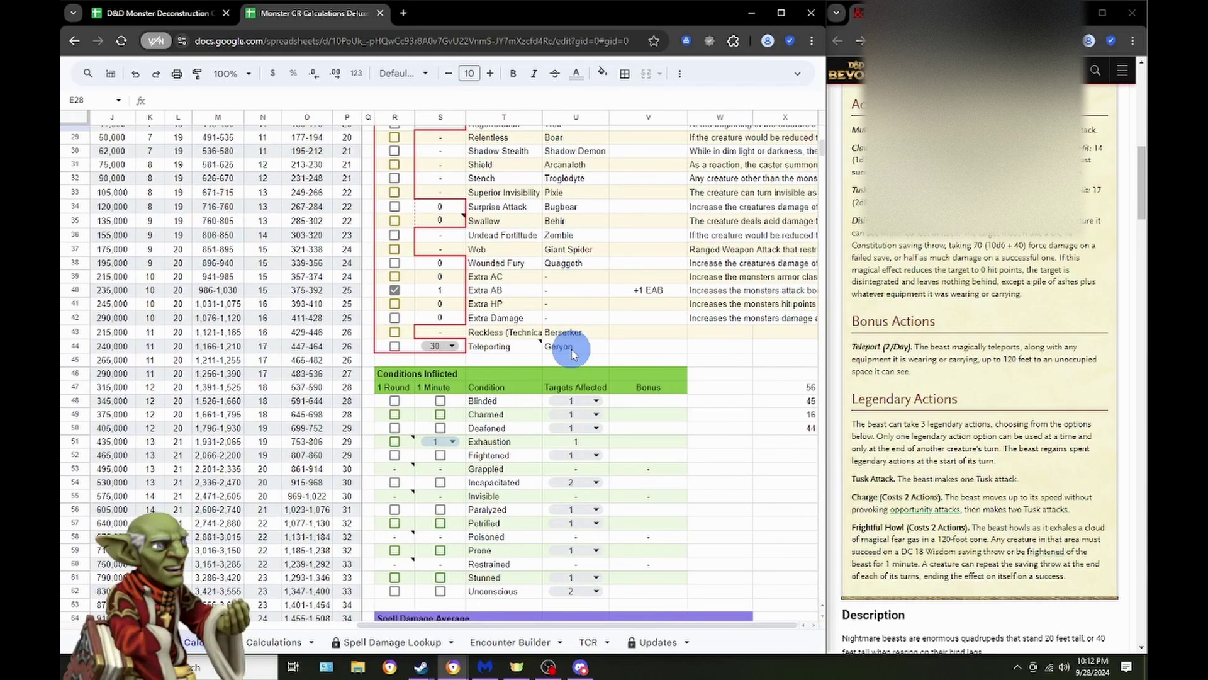
left_click(394, 346)
left_click(456, 345)
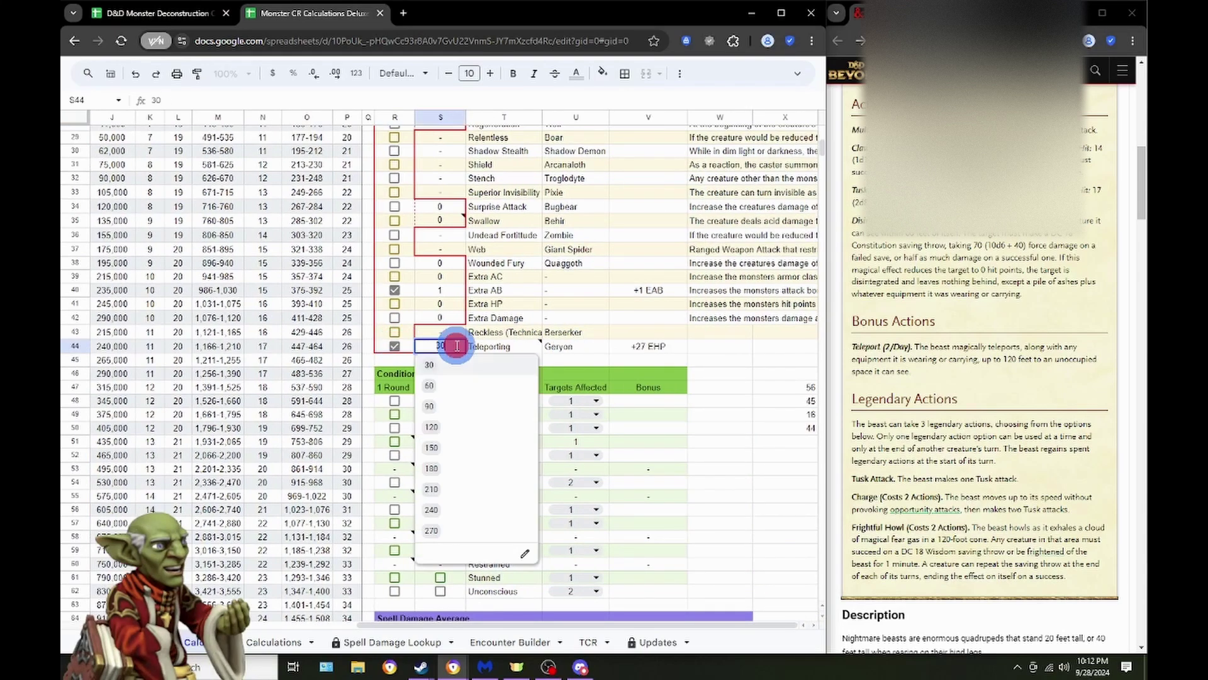
left_click(453, 427)
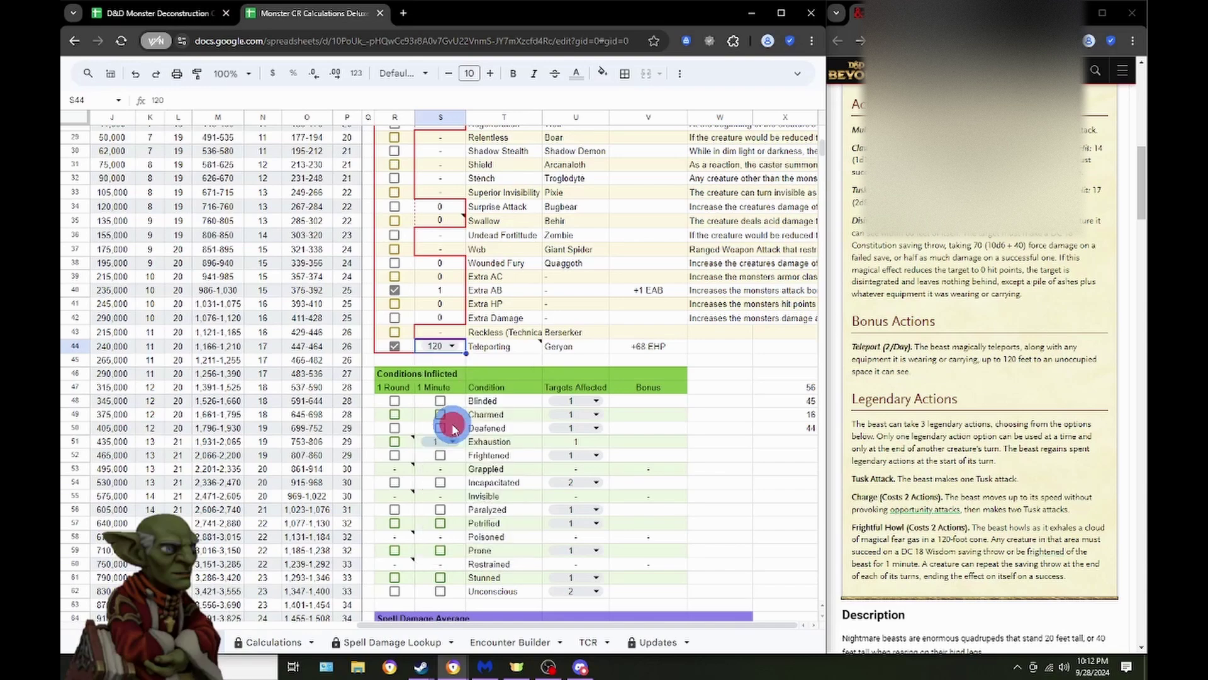
left_click(451, 351)
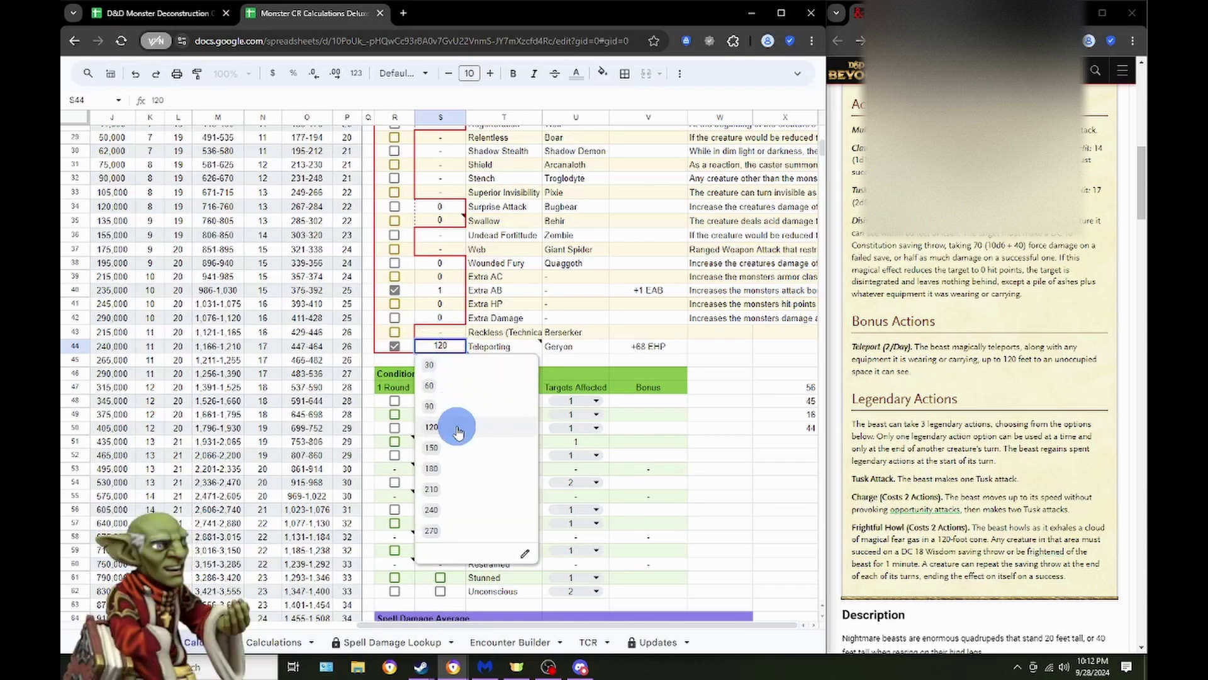
left_click(722, 386)
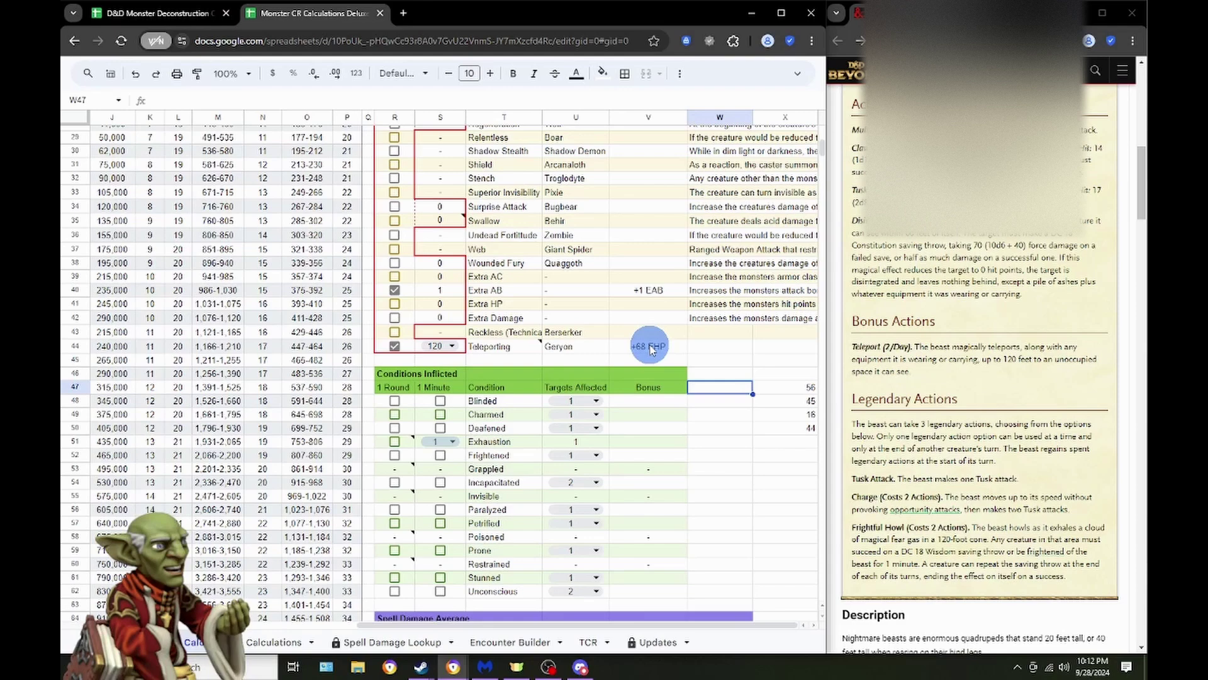
Enable the Extra HP trait and calculate its amount as two thirds of 68, rounded down, with =rounddown(68*(2/3)).
left_click(396, 306)
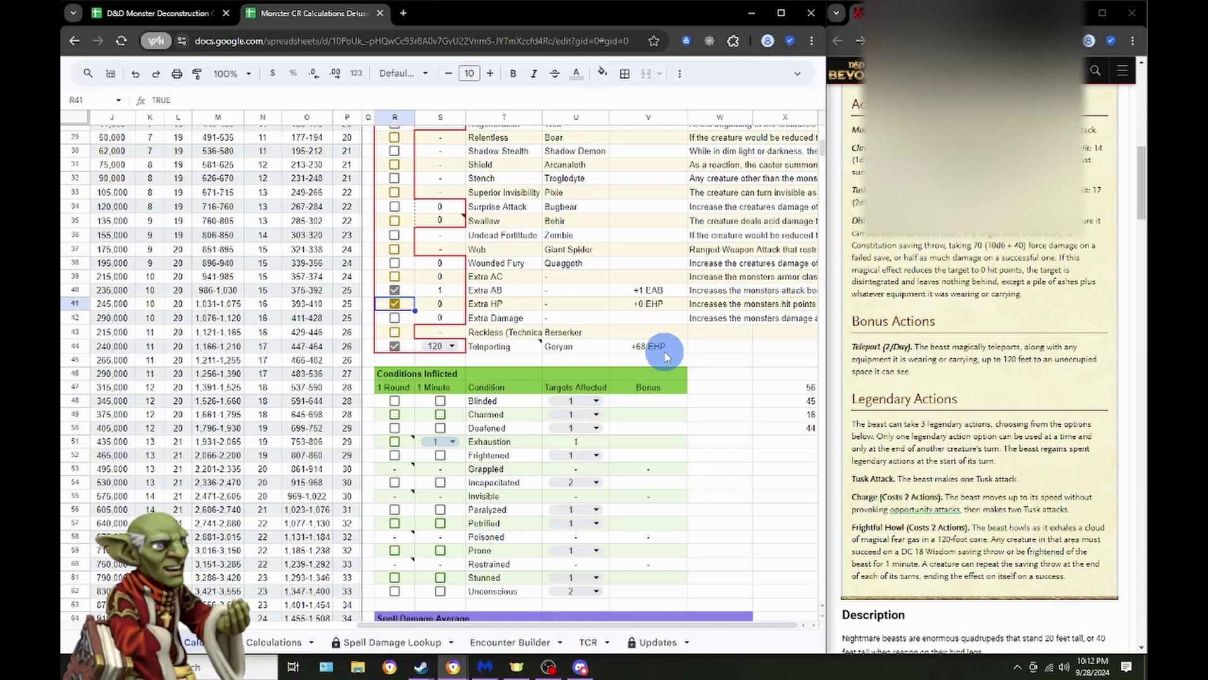
left_click(454, 305)
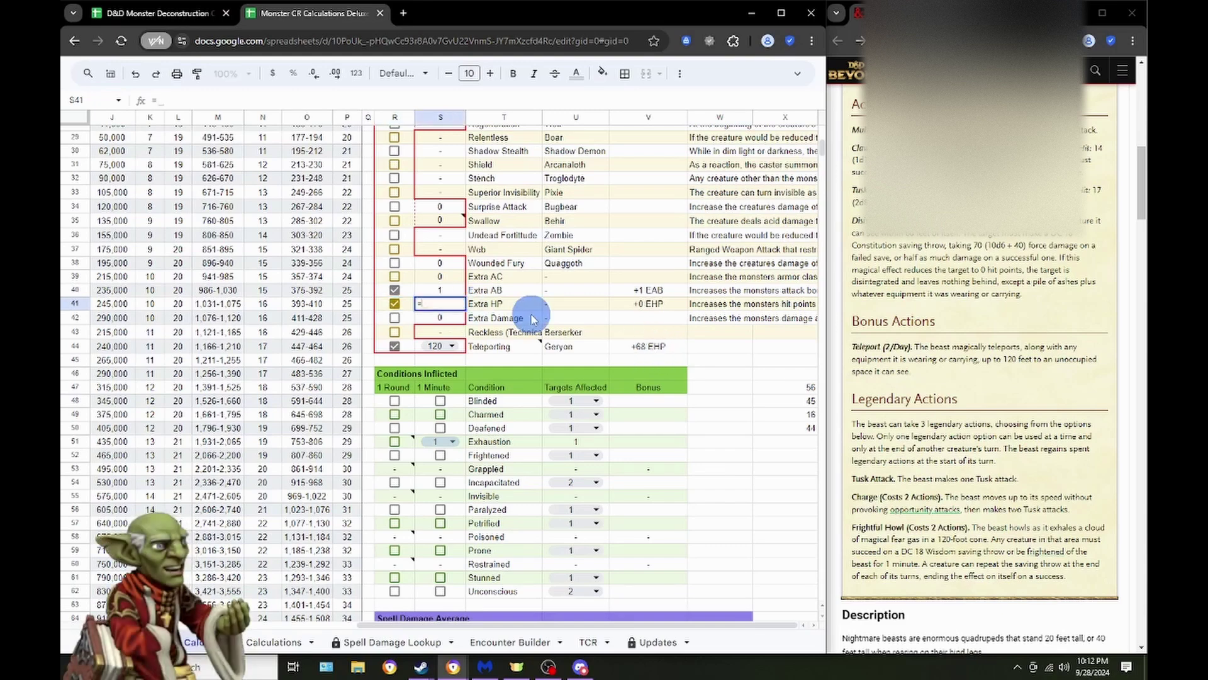
type("=rounddown(")
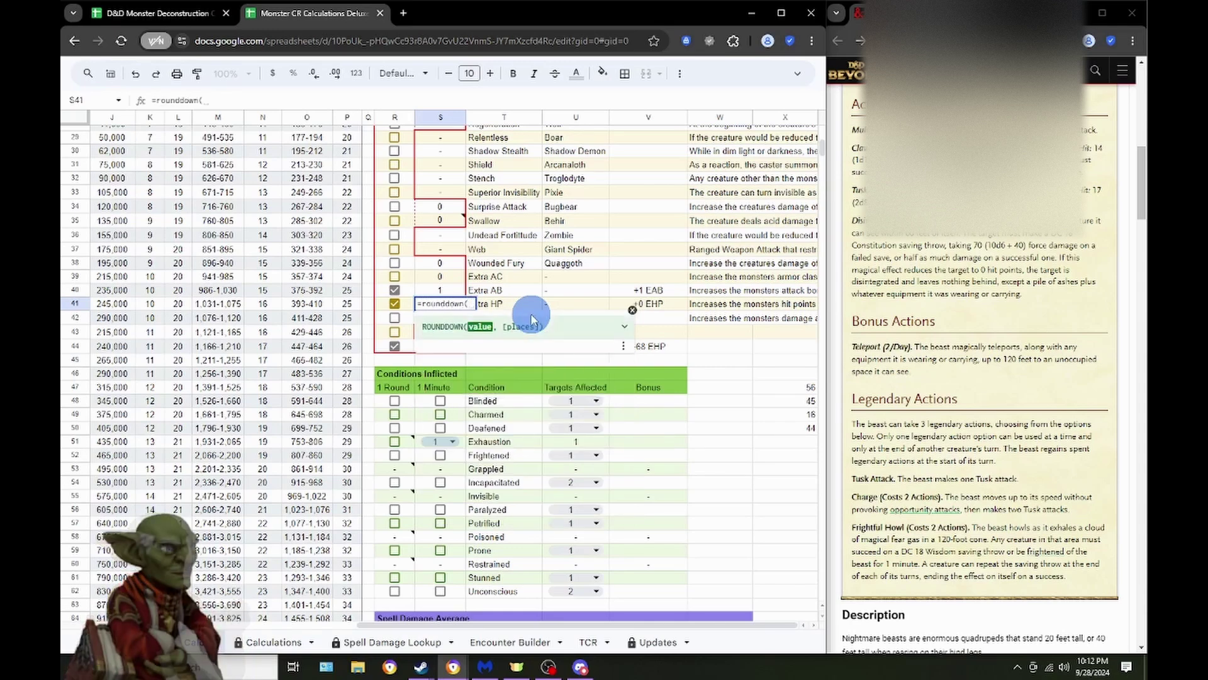
type("68")
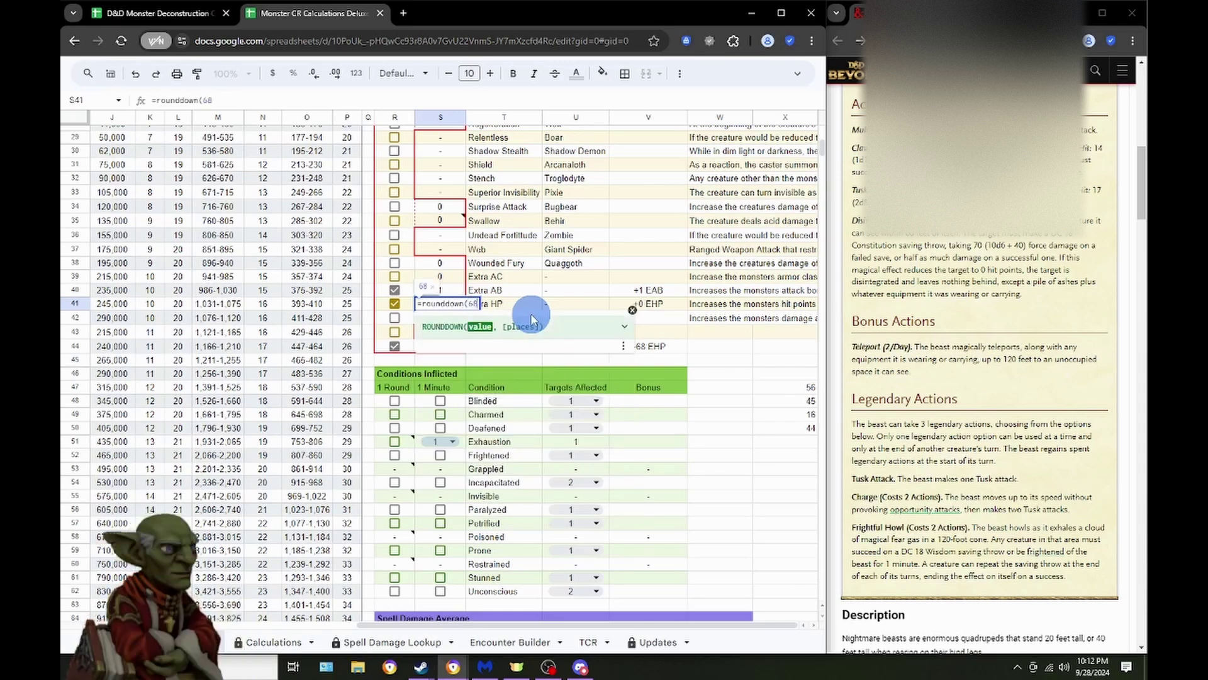
type("*")
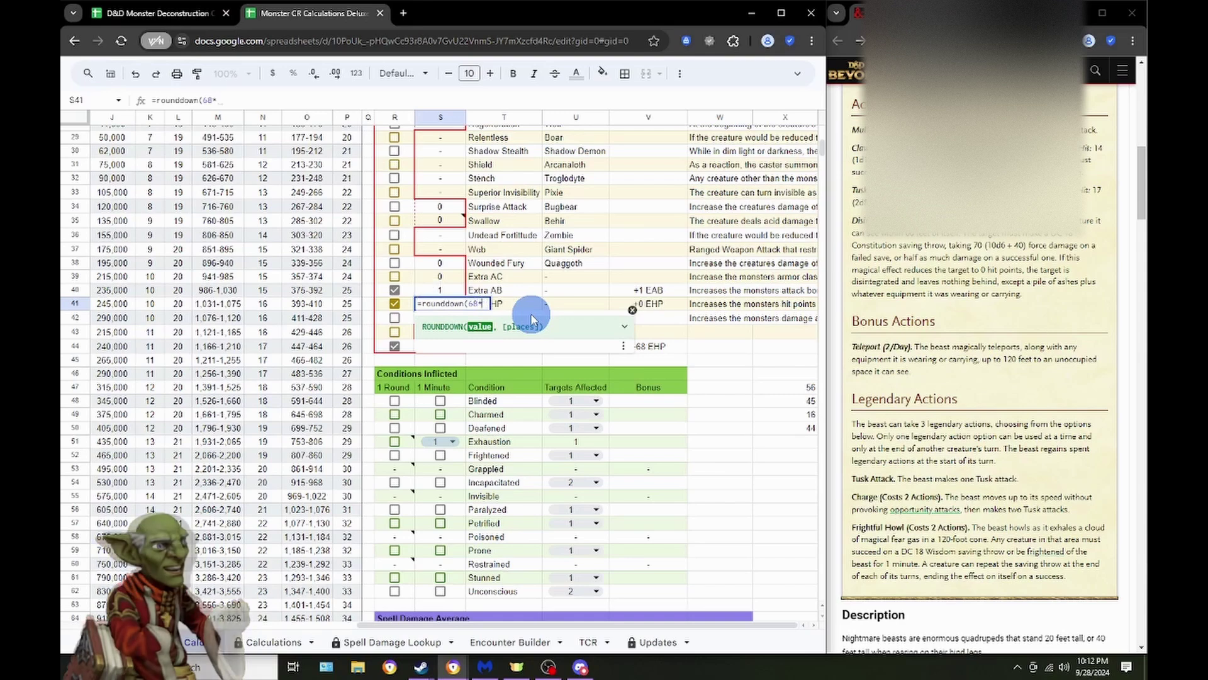
type("(x/")
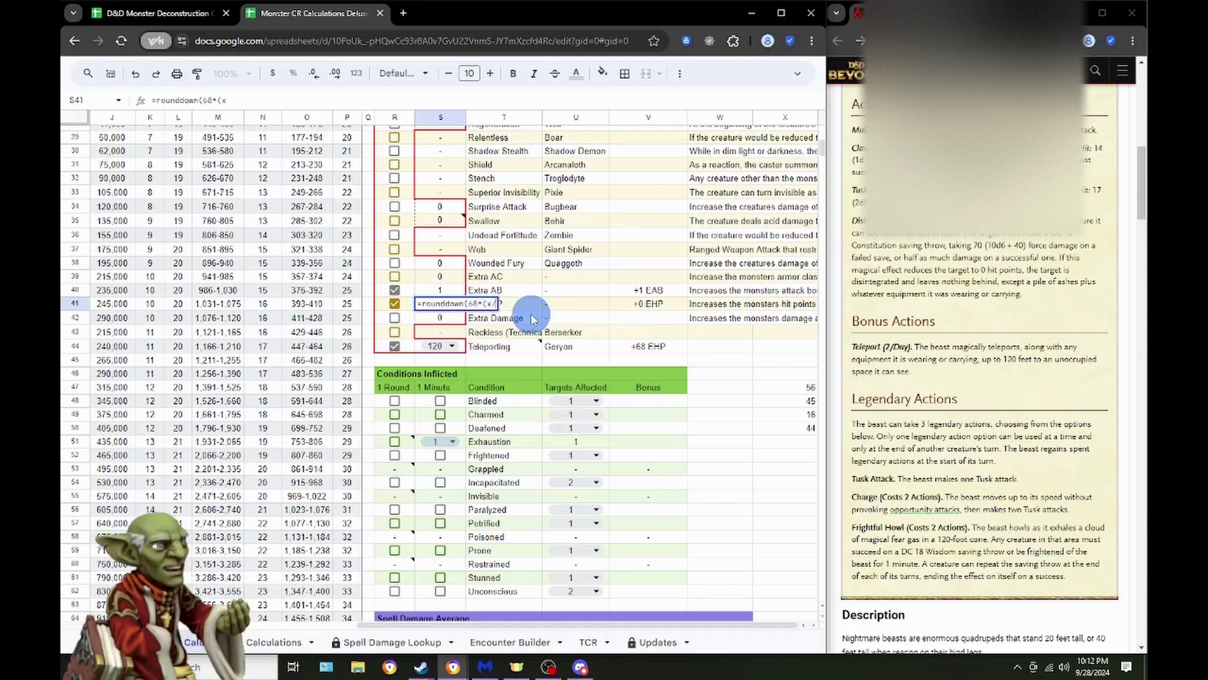
type("2/3)")
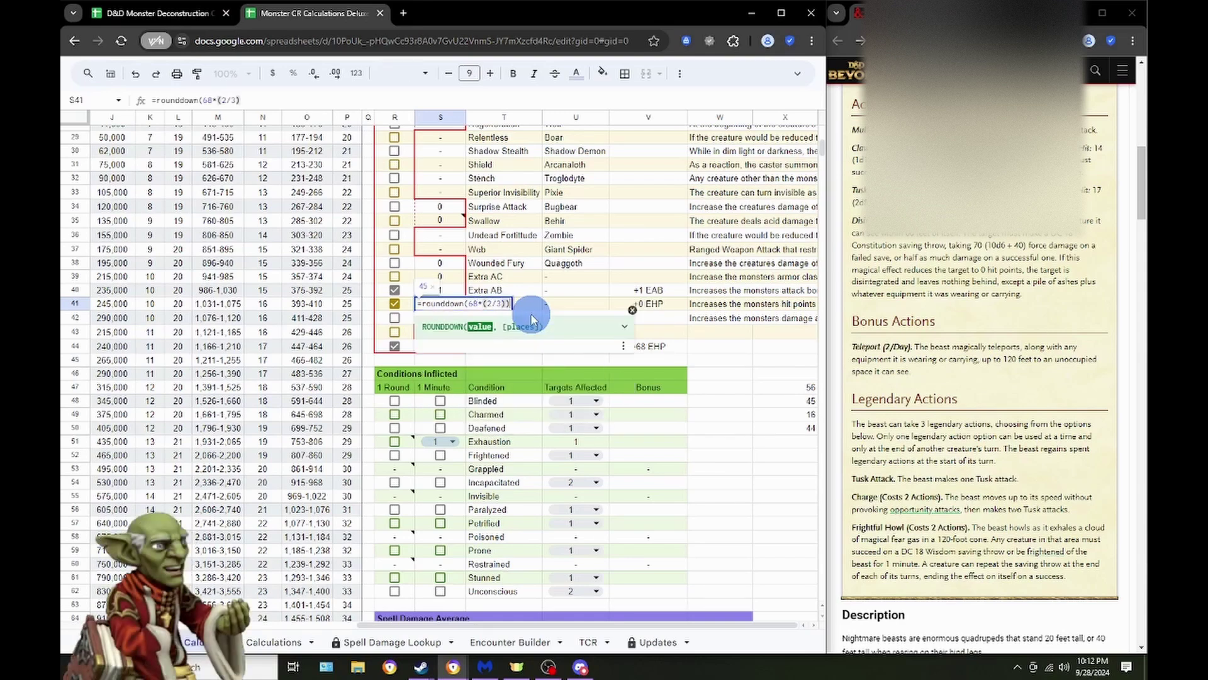
key("Return")
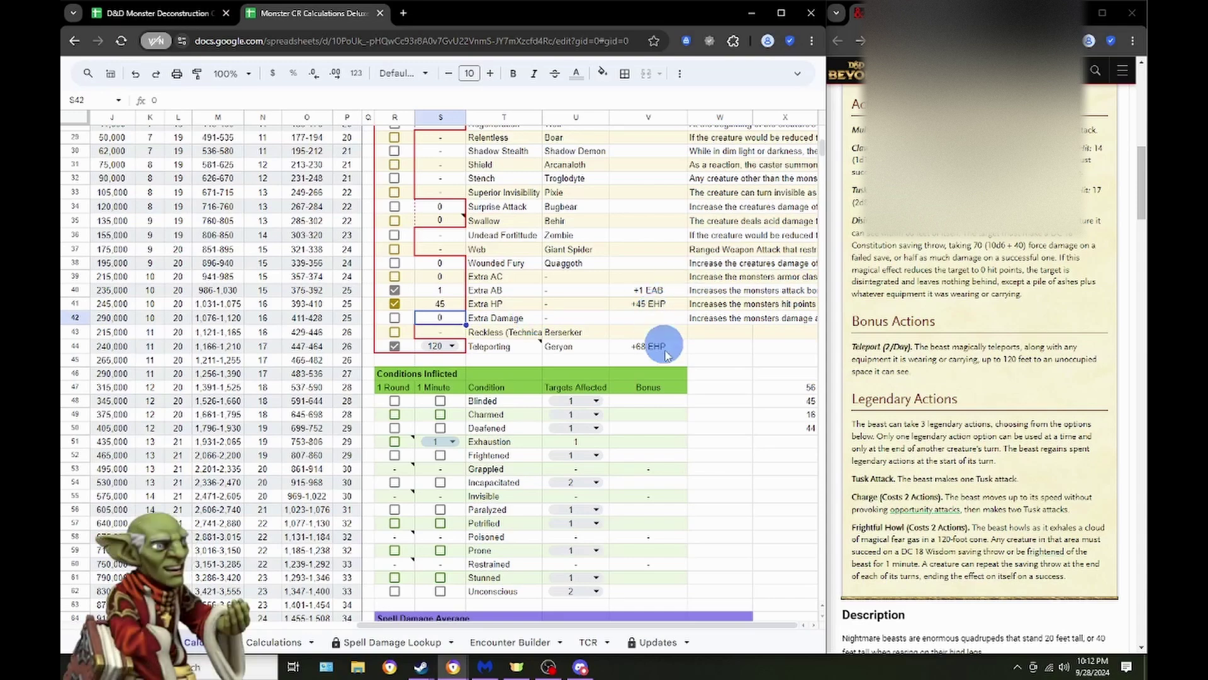
Disable the Teleporting trait and set its distance back to 30.
left_click(394, 346)
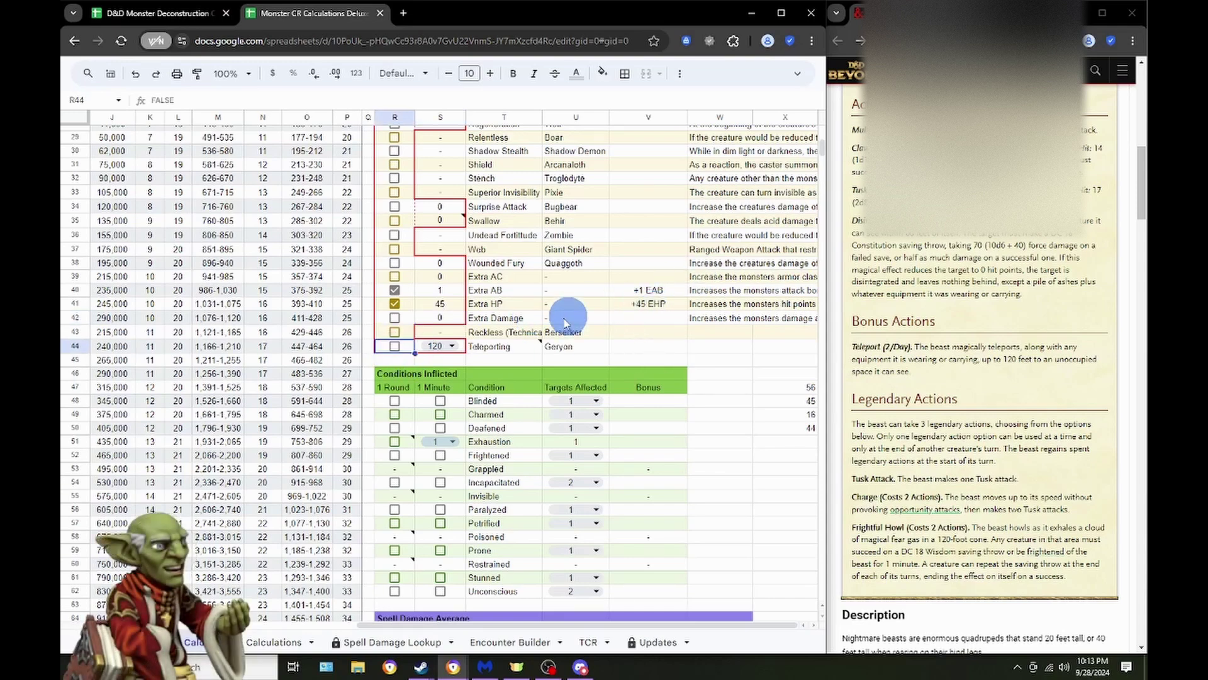
left_click(455, 346)
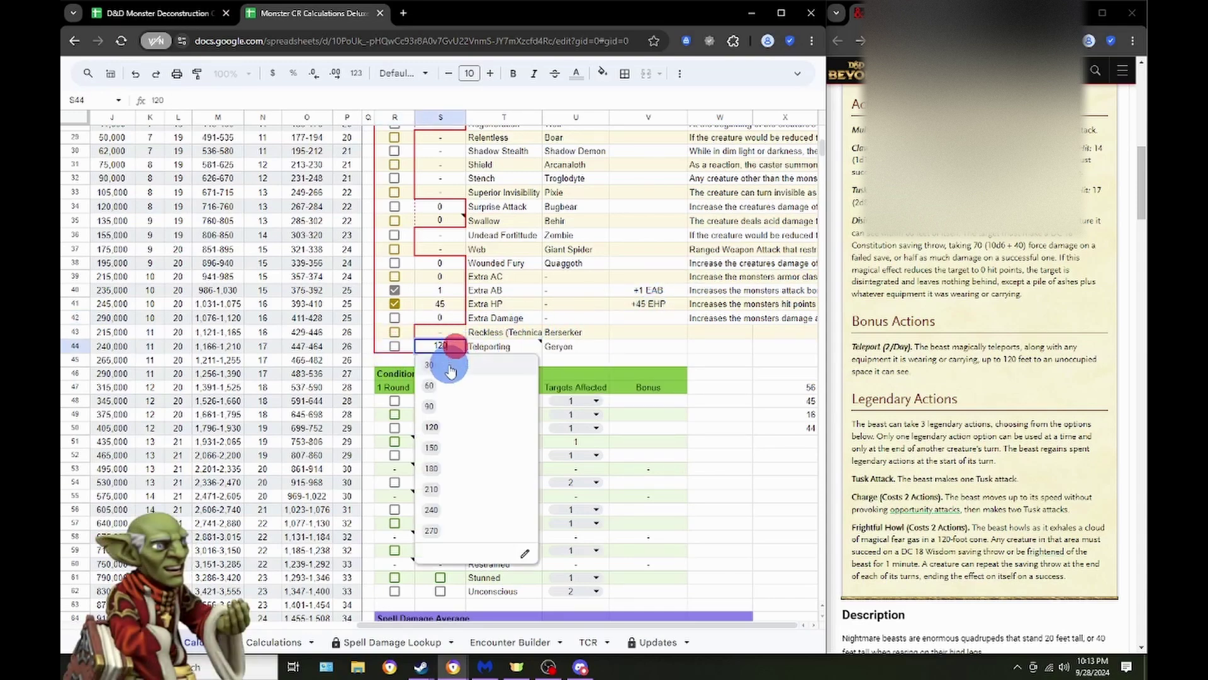
left_click(441, 378)
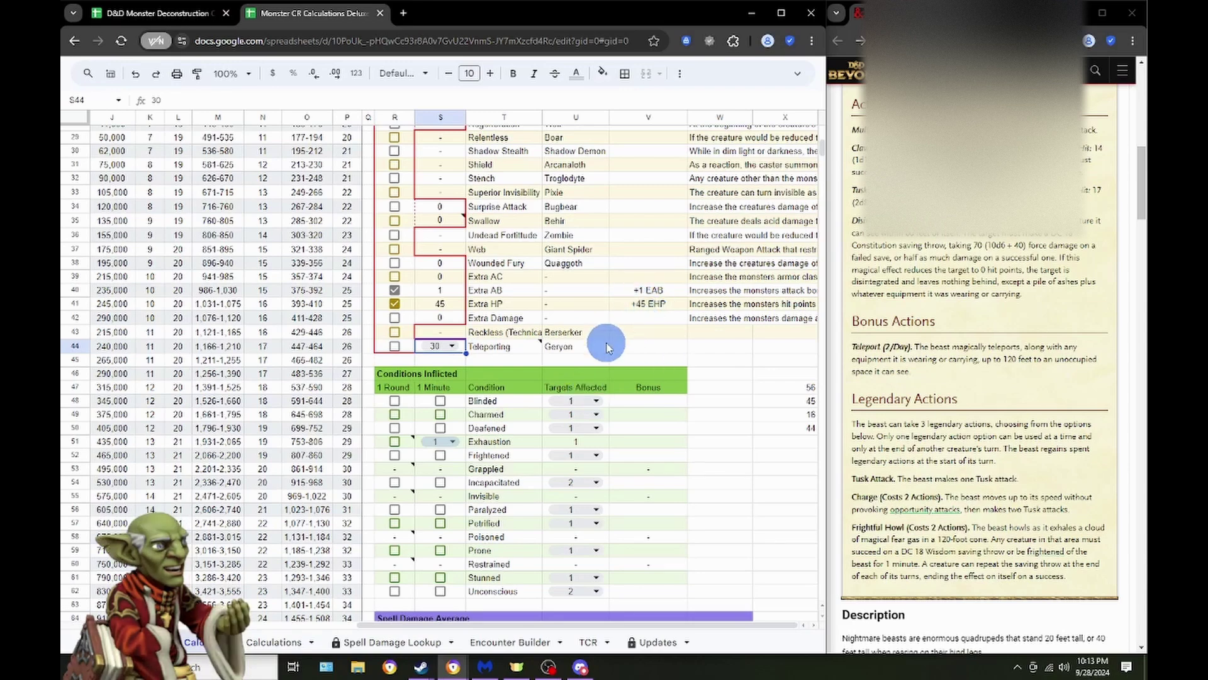
Calculate L. Action 1 in the Combat Workspace as three Tusk attacks with the formula =E24*3.
scroll(607, 346, "left", 5)
scroll(607, 346, "up", 10)
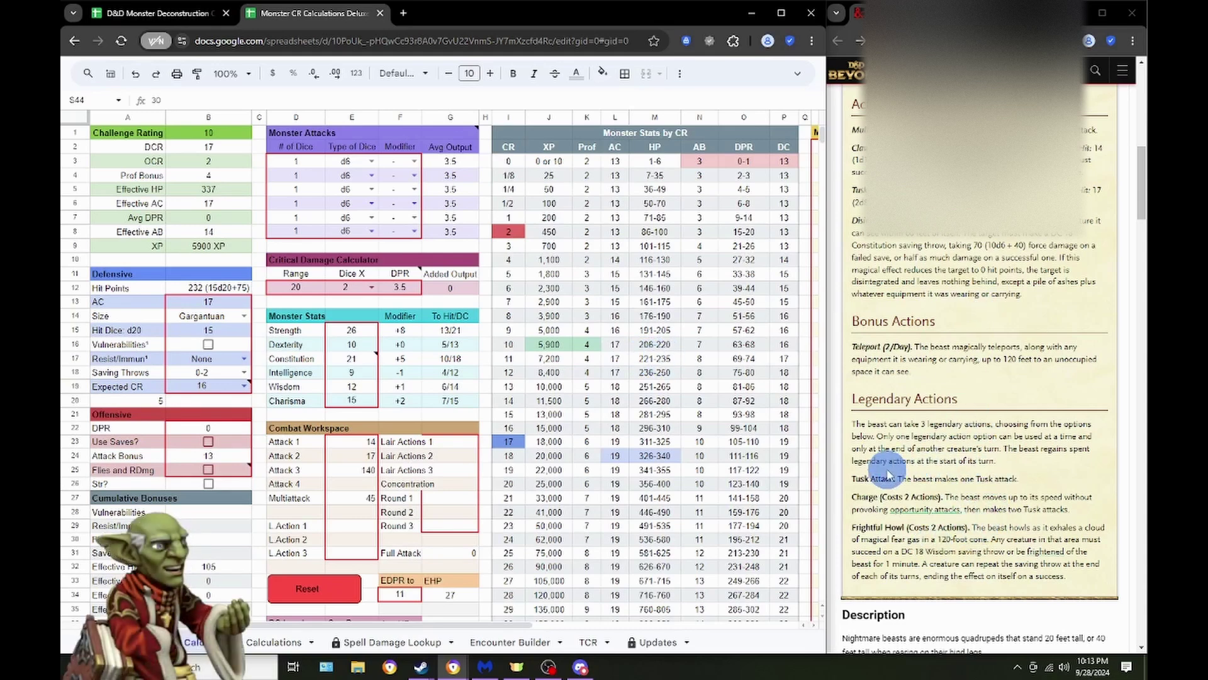
left_click(360, 527)
type("=")
left_click(364, 457)
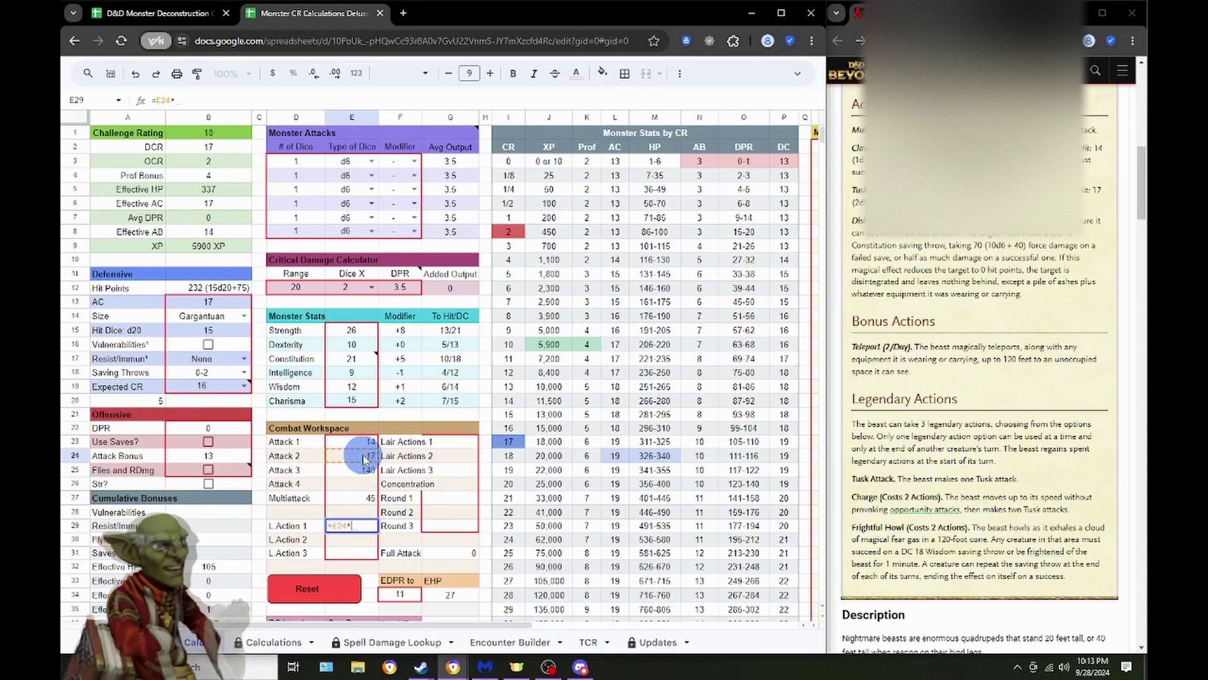
type("*3")
key("Return")
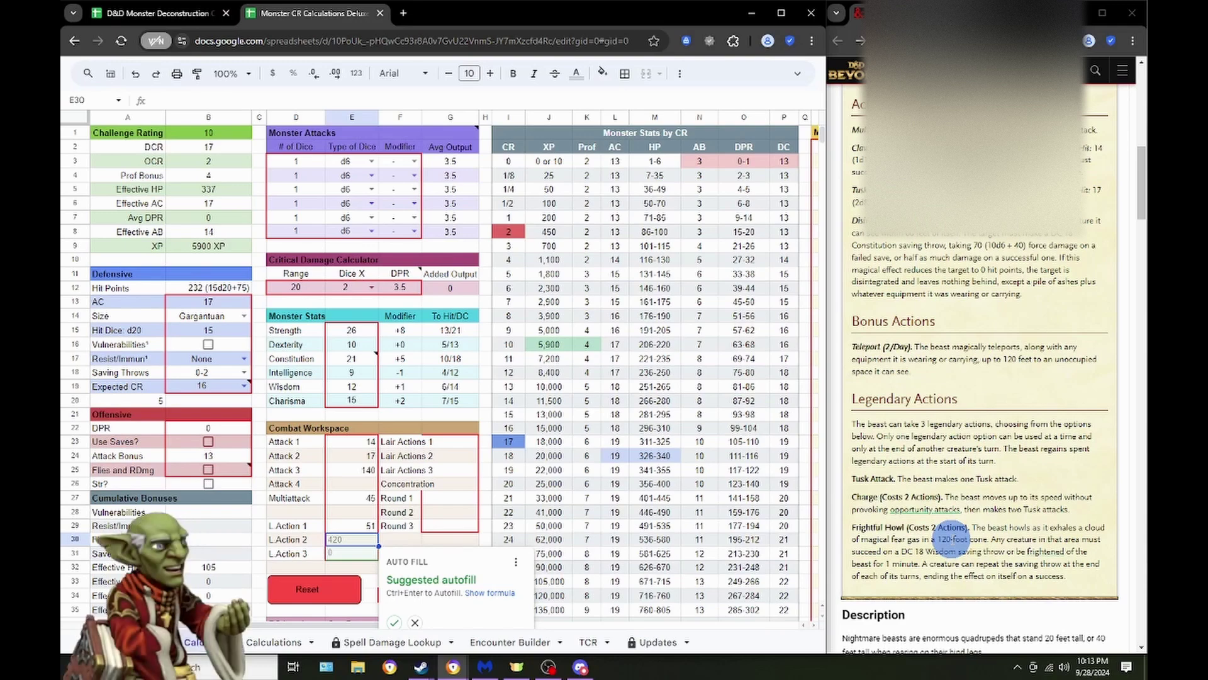
Examine the Charge trait and its feature description in the monster traits table.
scroll(689, 409, "right", 6)
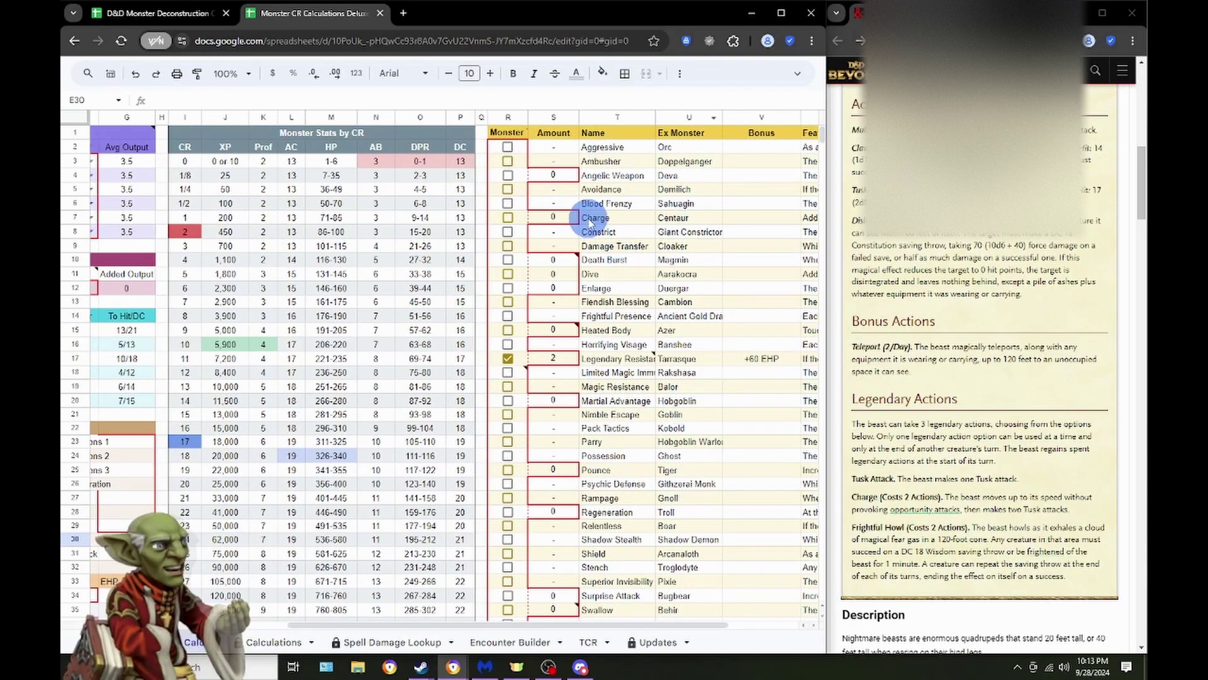
scroll(692, 230, "right", 3)
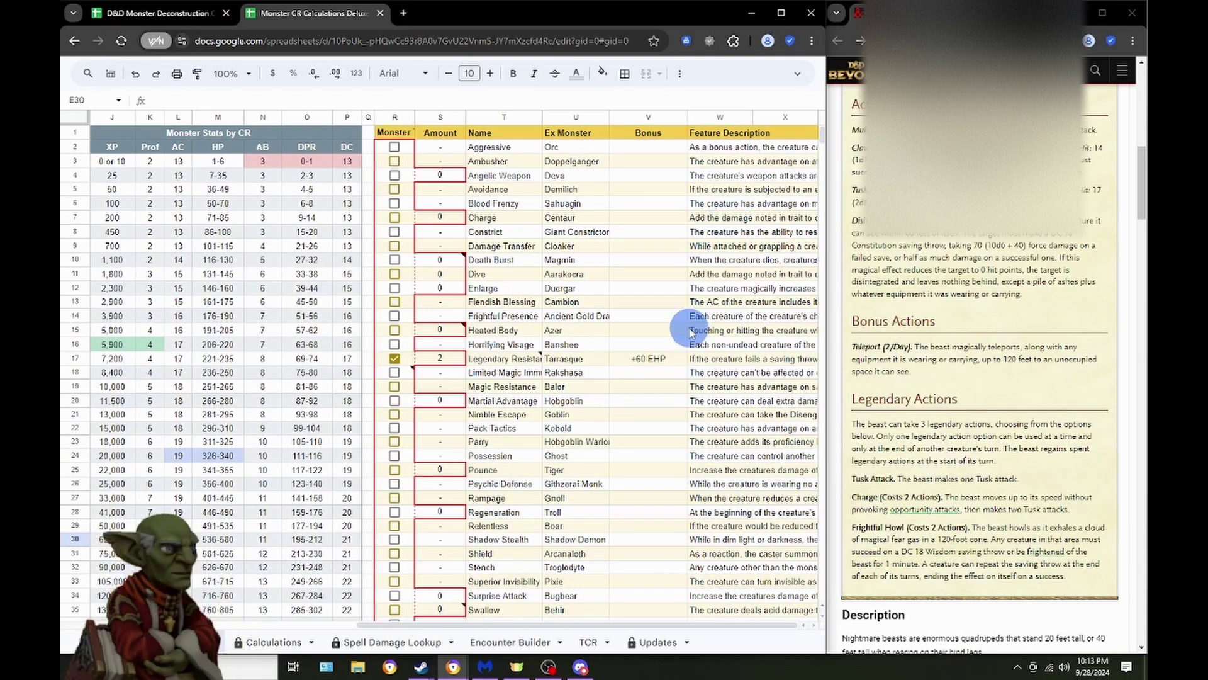
left_click(394, 217)
left_click(394, 217)
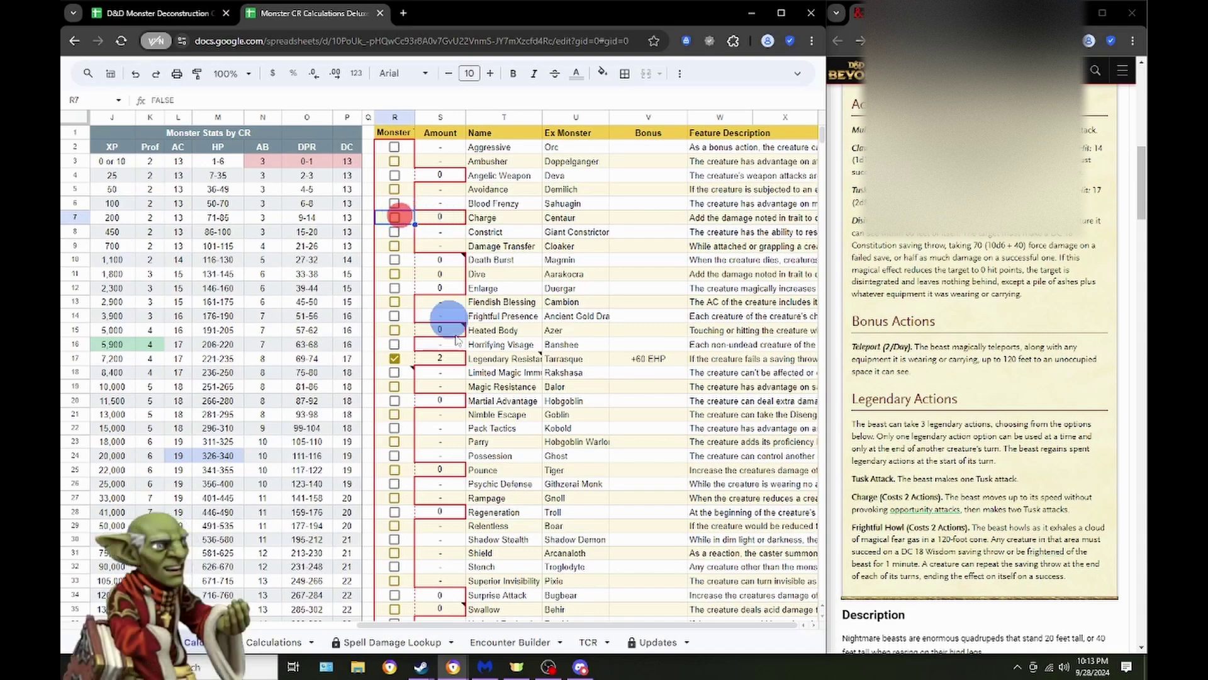
scroll(445, 315, "left", 10)
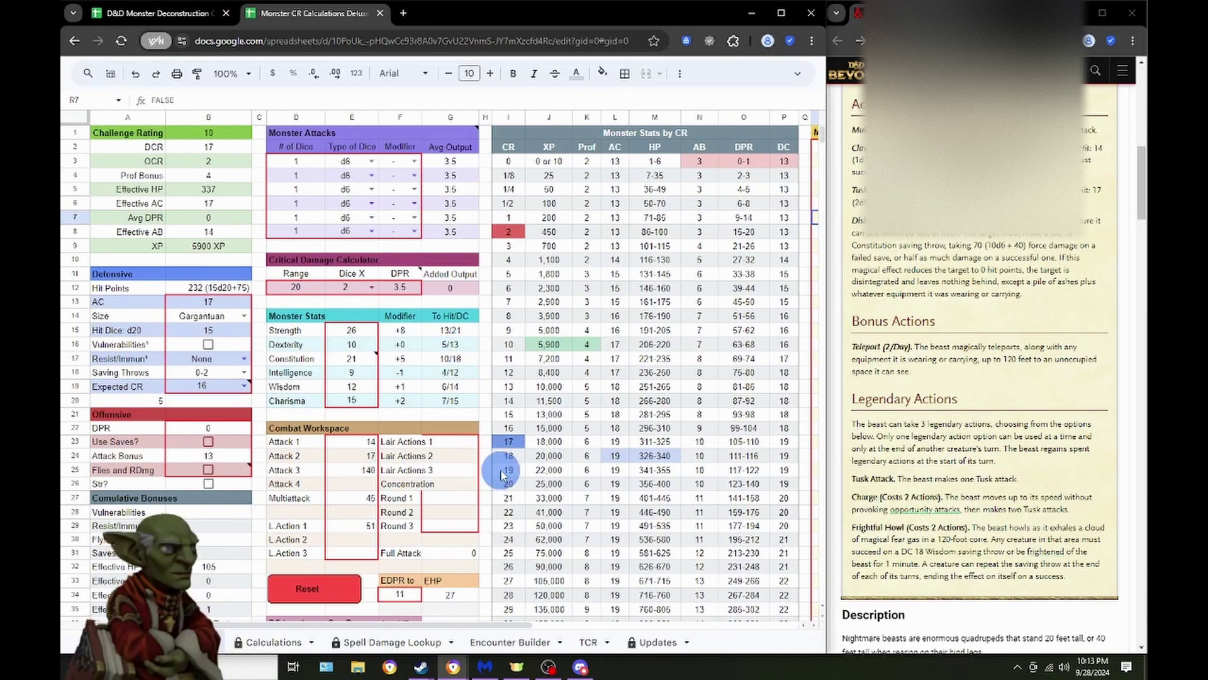
scroll(529, 434, "right", 10)
left_click(715, 220)
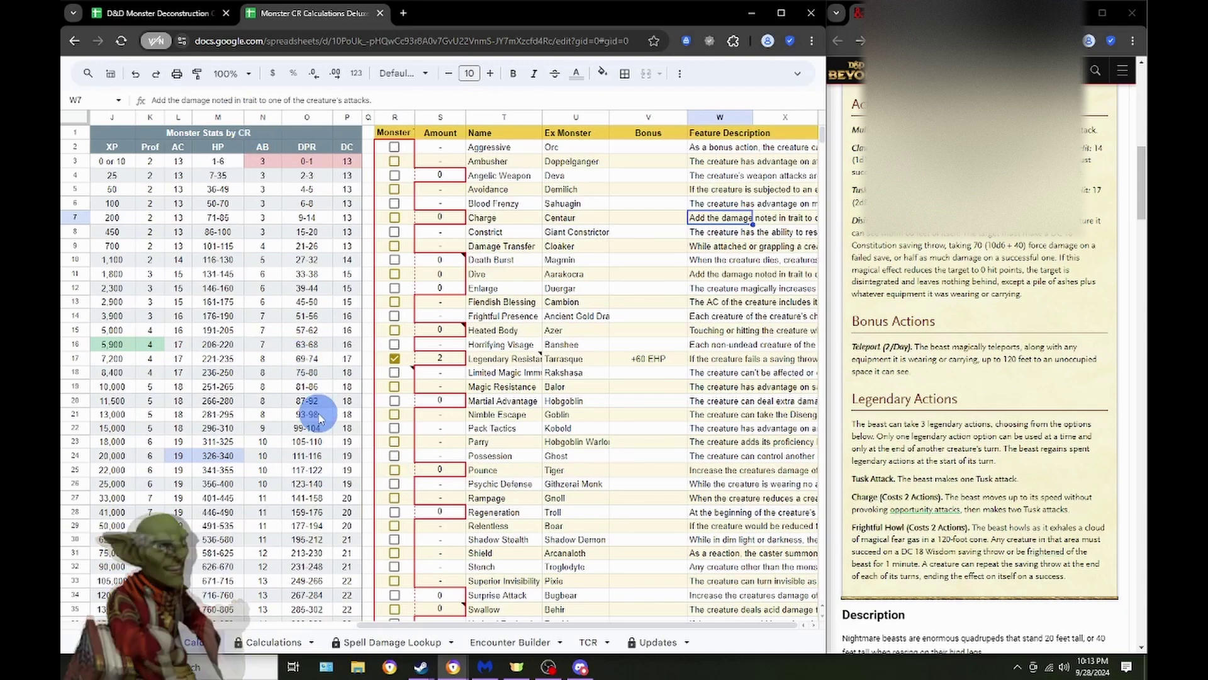
Calculate L. Action 2 in the Combat Workspace as three times the Attack 2 damage, giving 51.
scroll(320, 419, "left", 10)
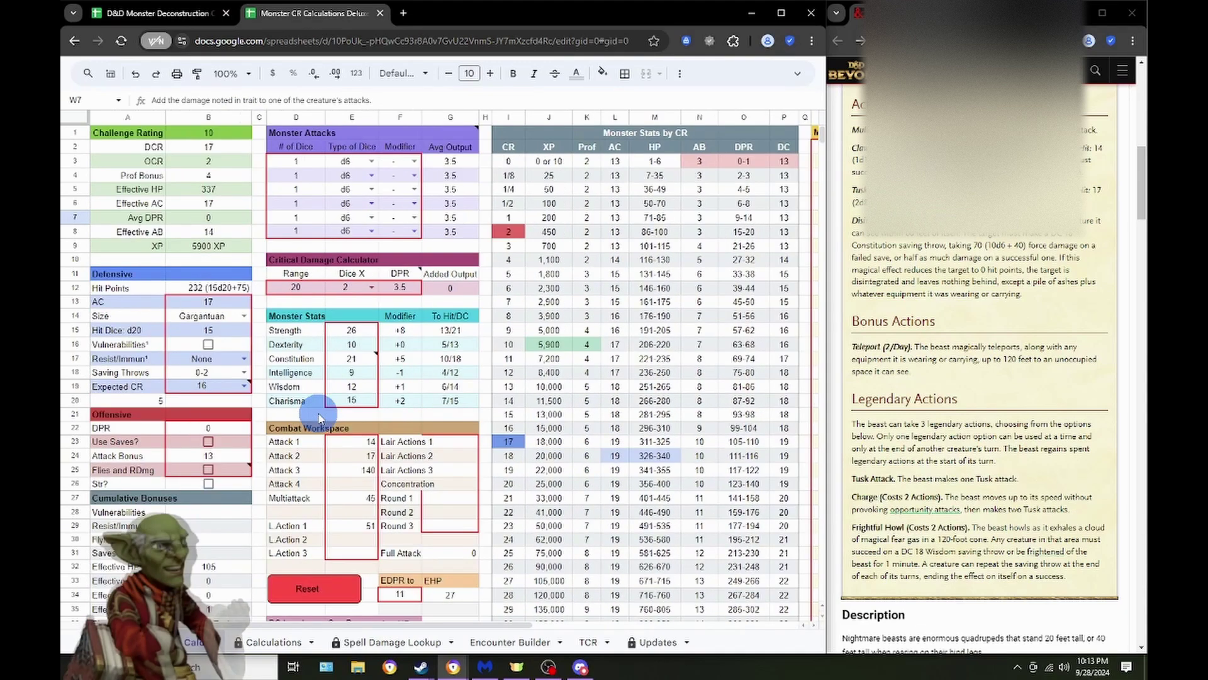
left_click(362, 538)
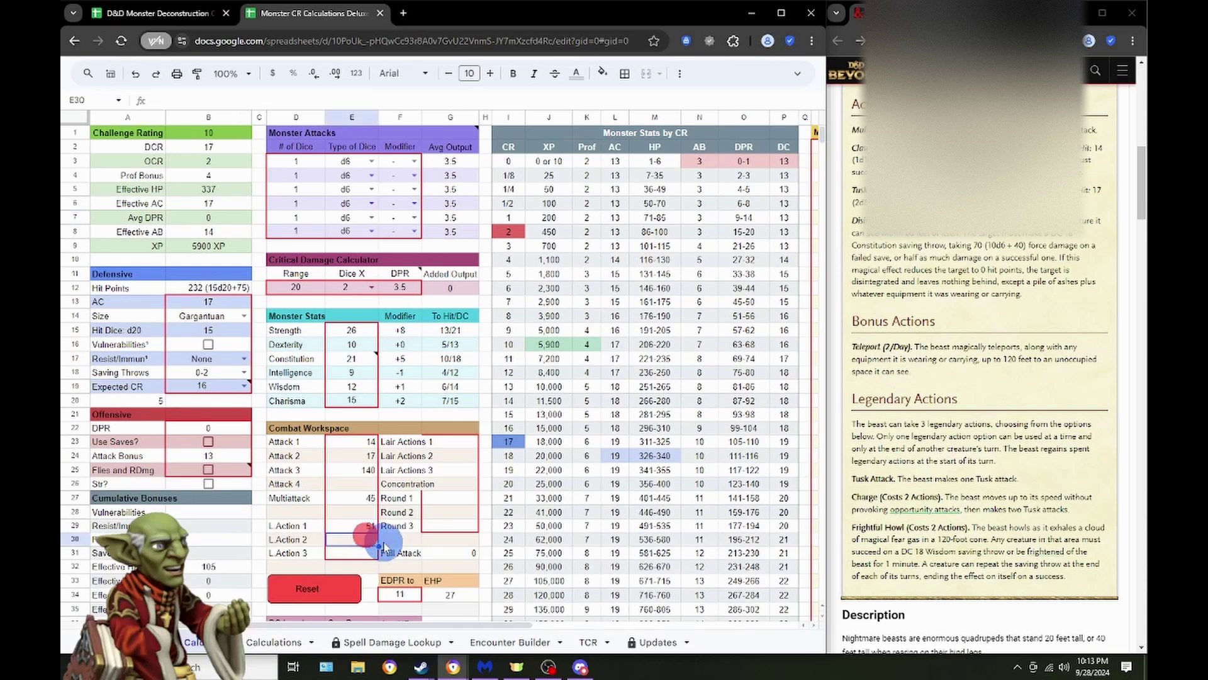
type("=")
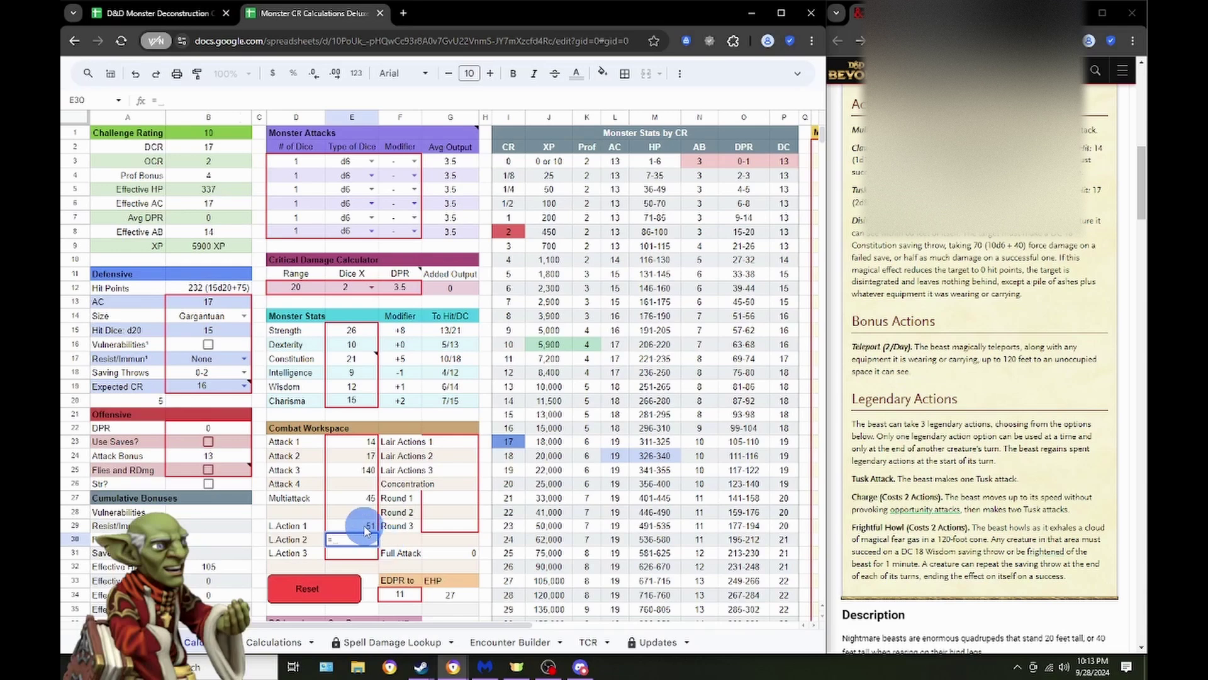
left_click(367, 461)
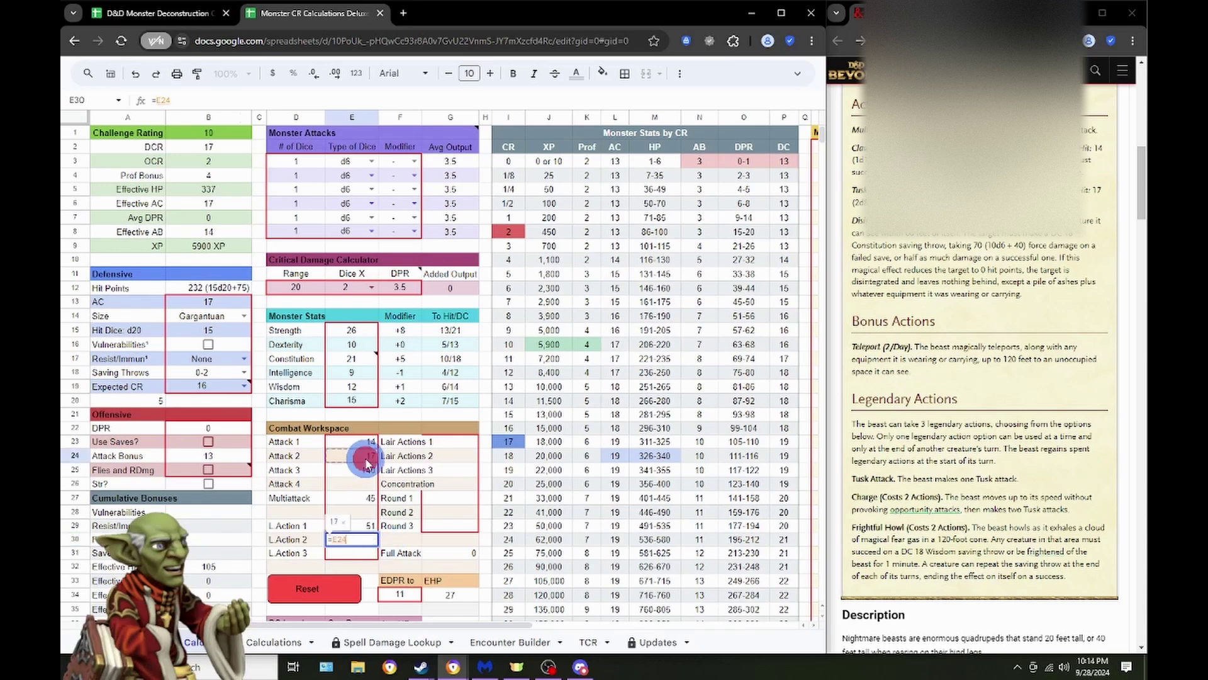
type("*")
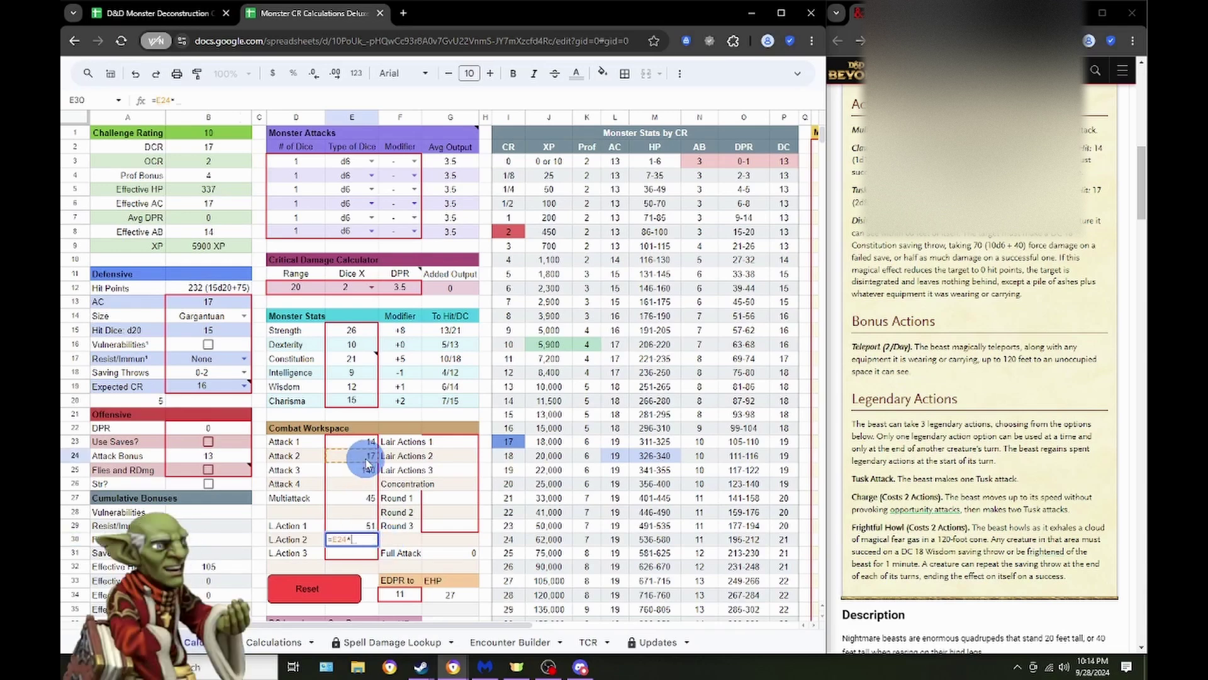
key("Return")
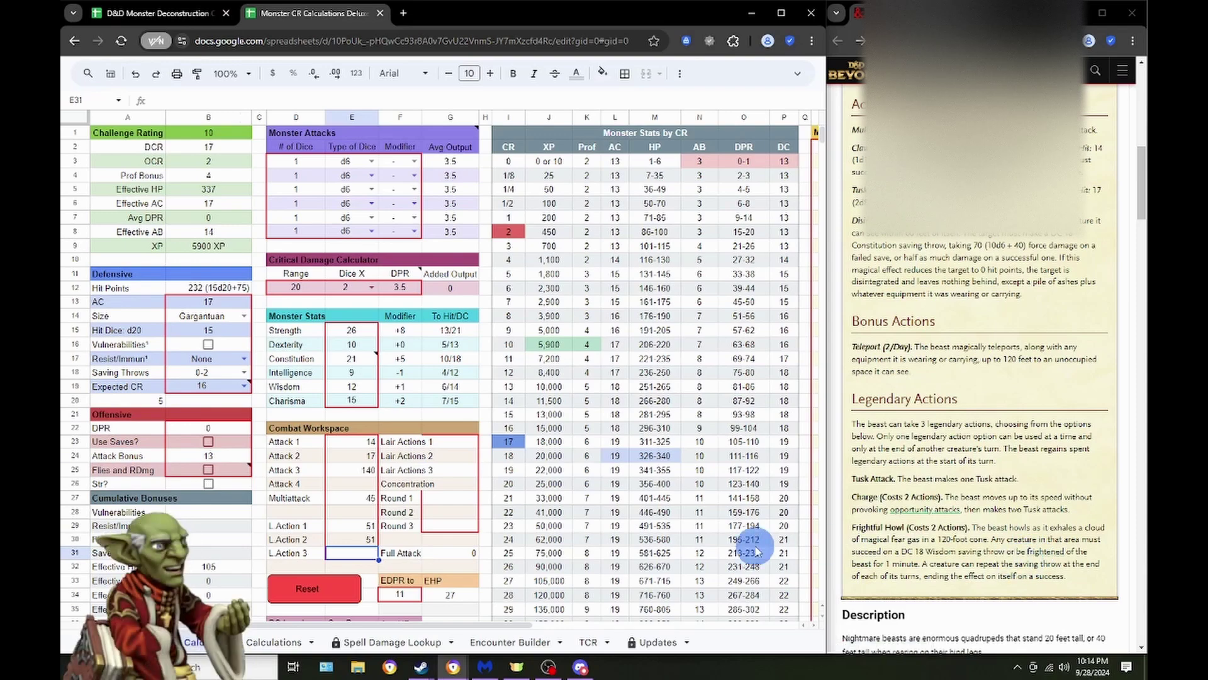
Try enabling the Frightful Presence trait in the monster traits table to check its bonus.
scroll(499, 418, "right", 5)
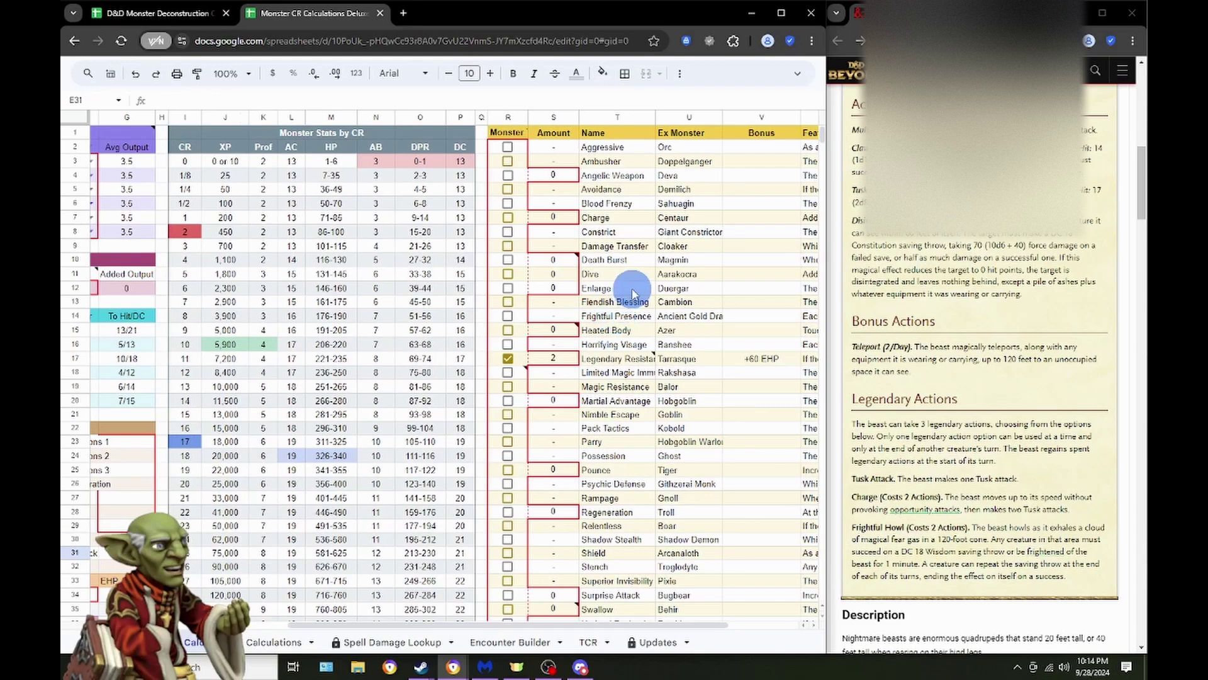
left_click(508, 317)
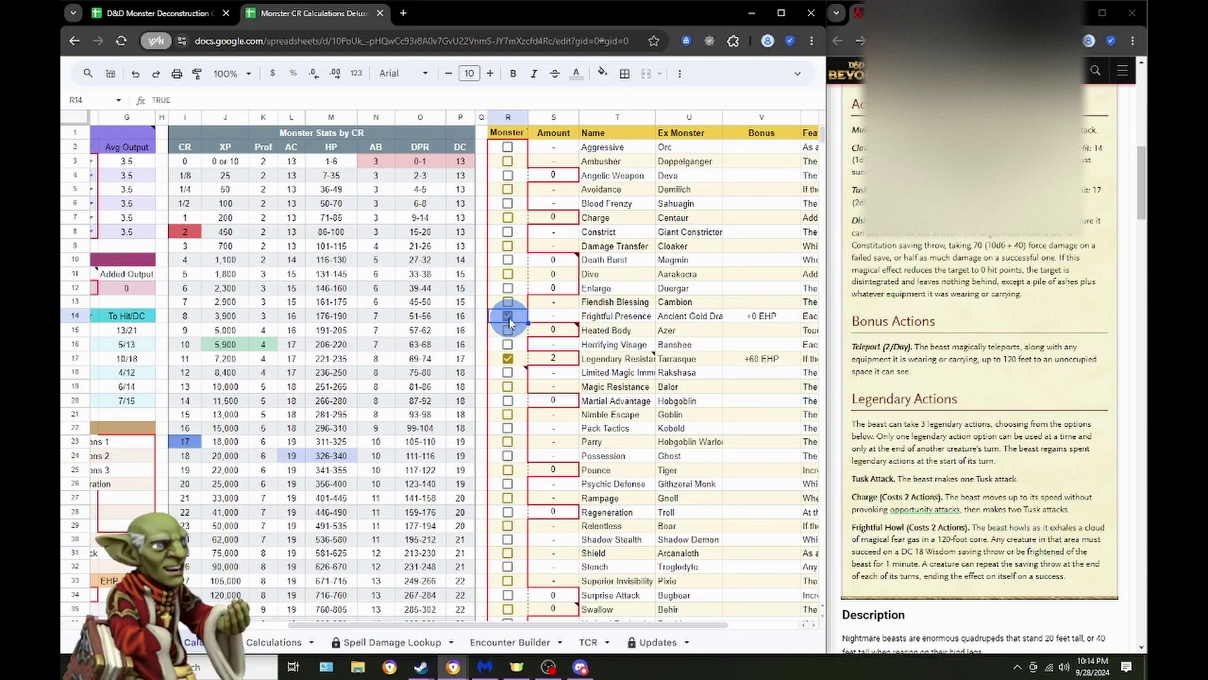
scroll(582, 385, "left", 5)
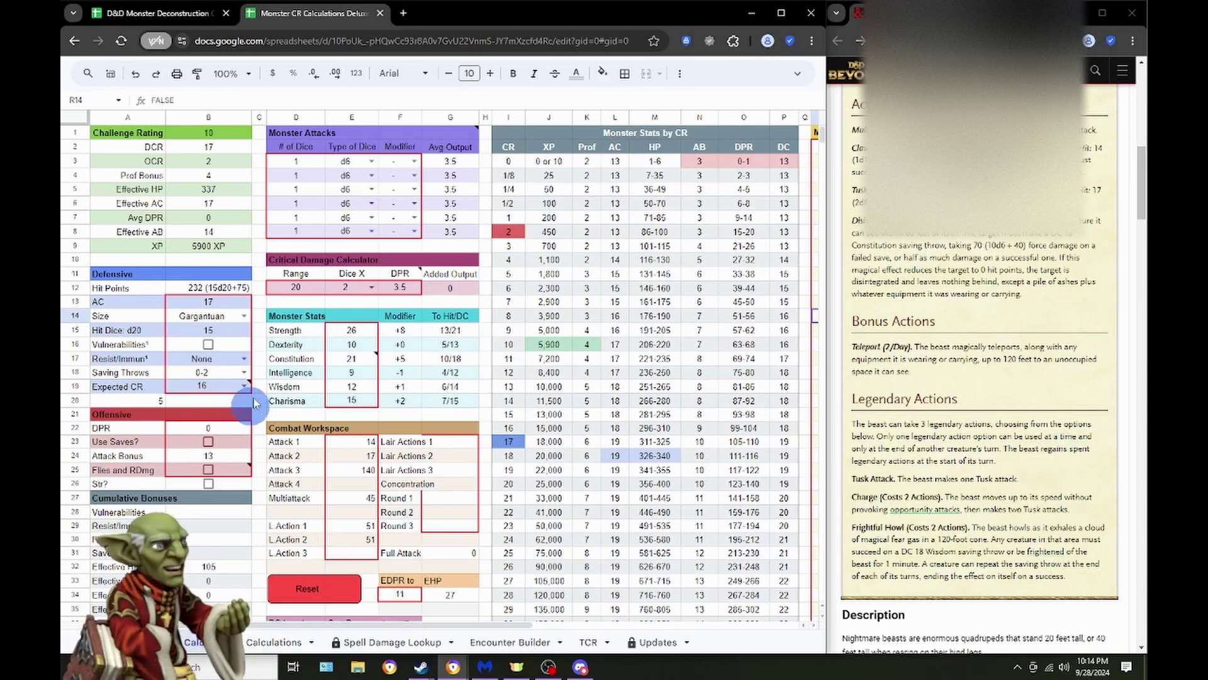
mouse_move(239, 392)
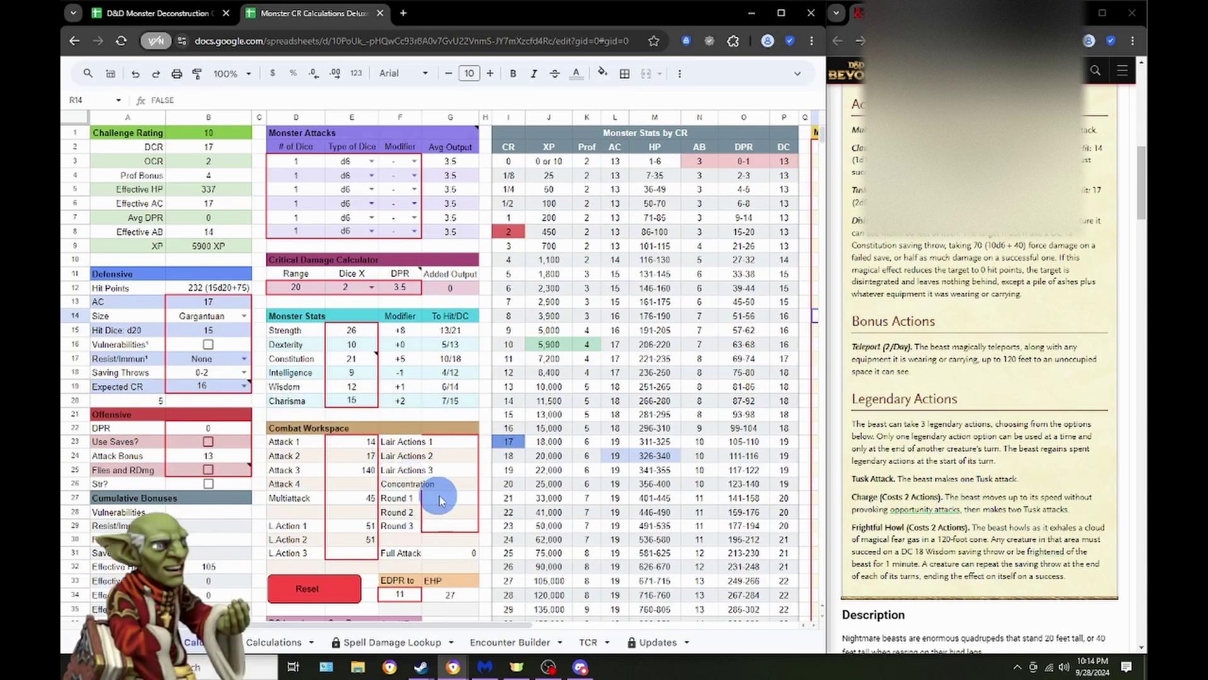
Set the Concentration damage in the Combat Workspace to reference the L. Action 1 damage.
left_click(459, 489)
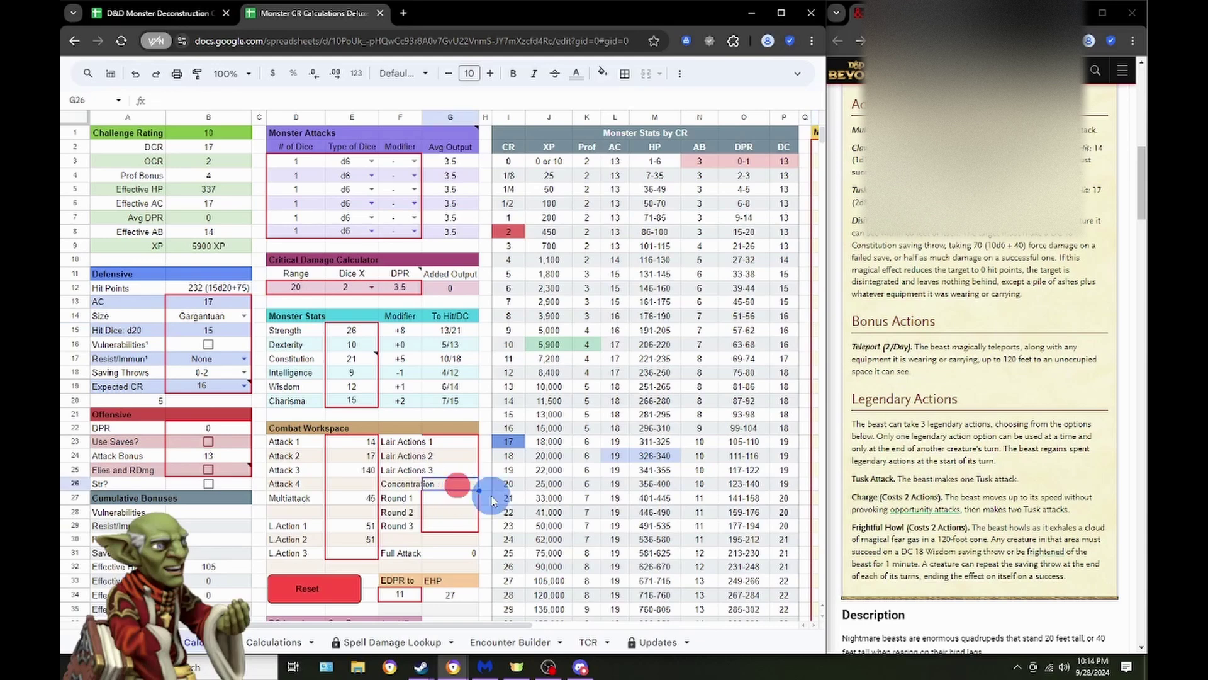
type("=")
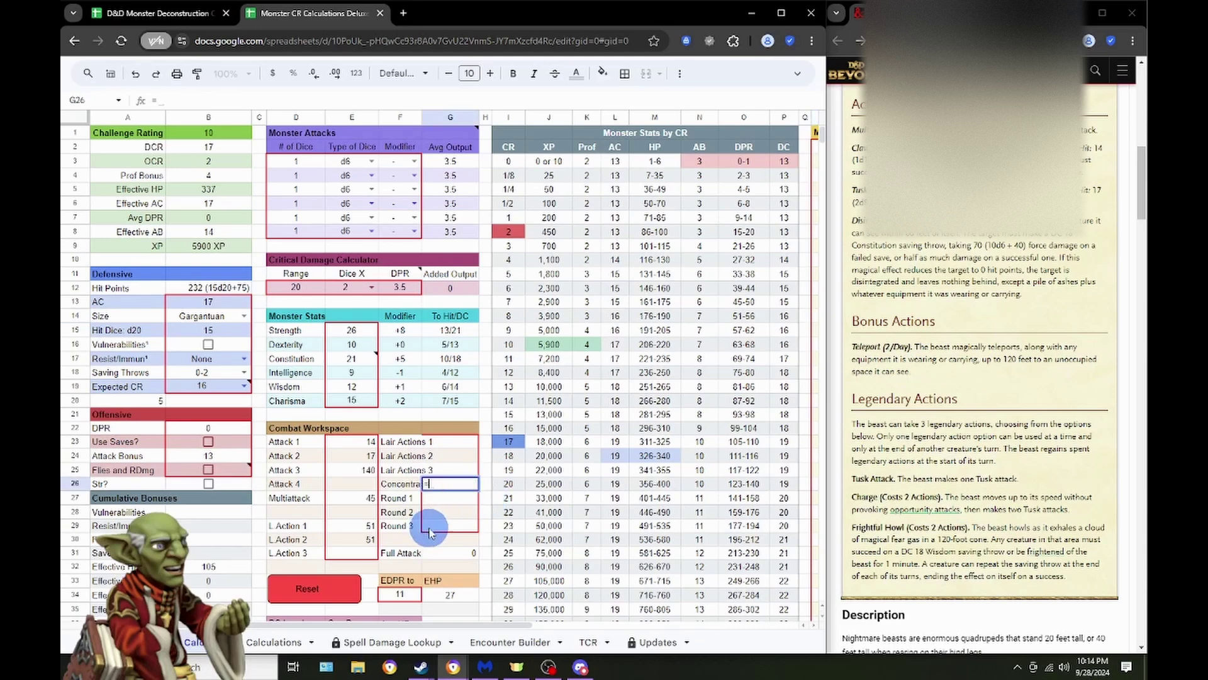
left_click(362, 527)
key("Return")
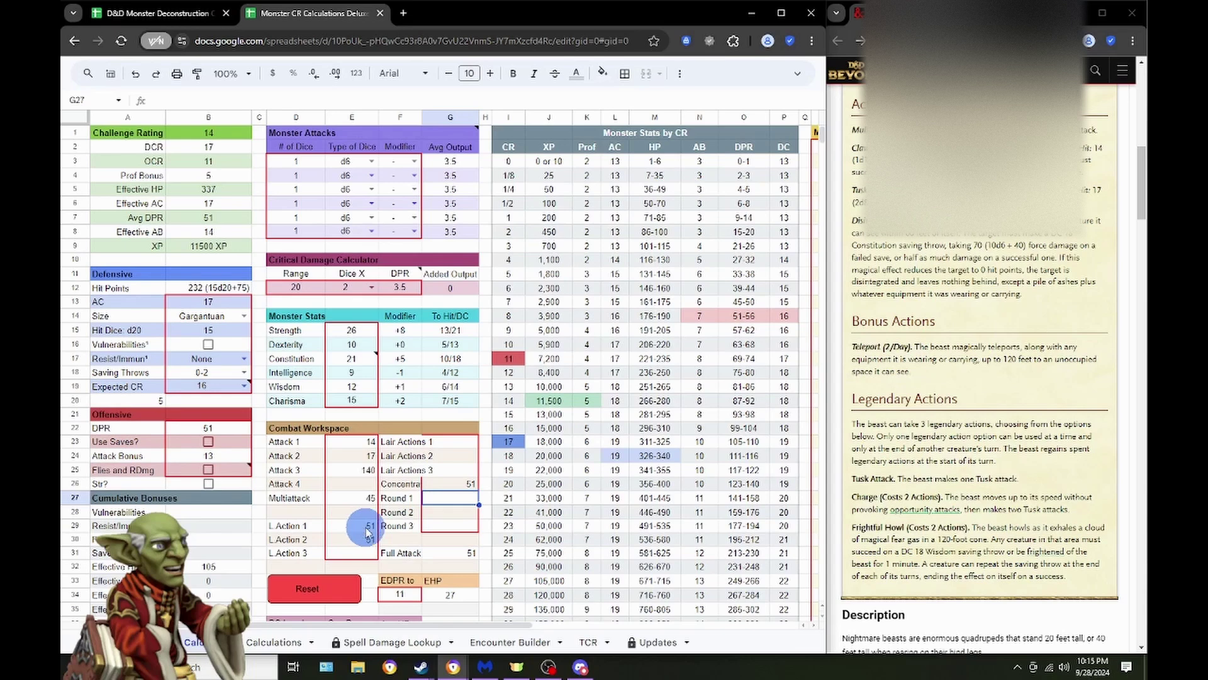
Fill Round 1 in the Combat Workspace with a reference to the Attack 3 damage, =E25.
left_click(451, 497)
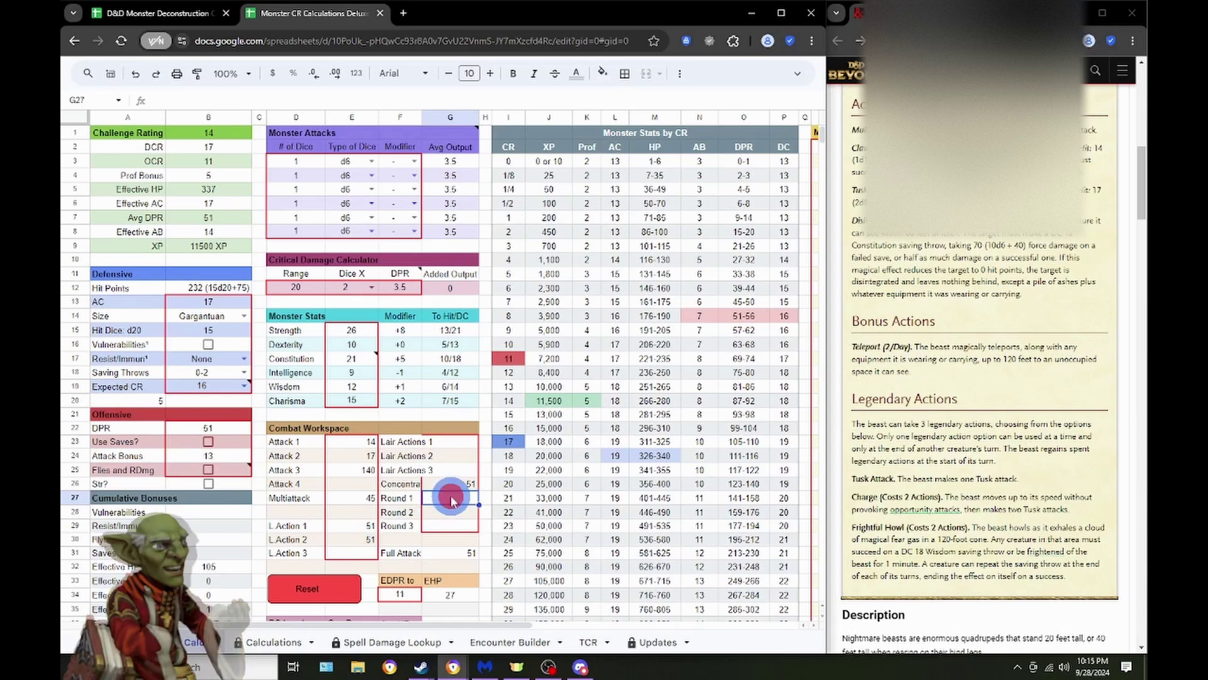
type("=")
left_click(350, 470)
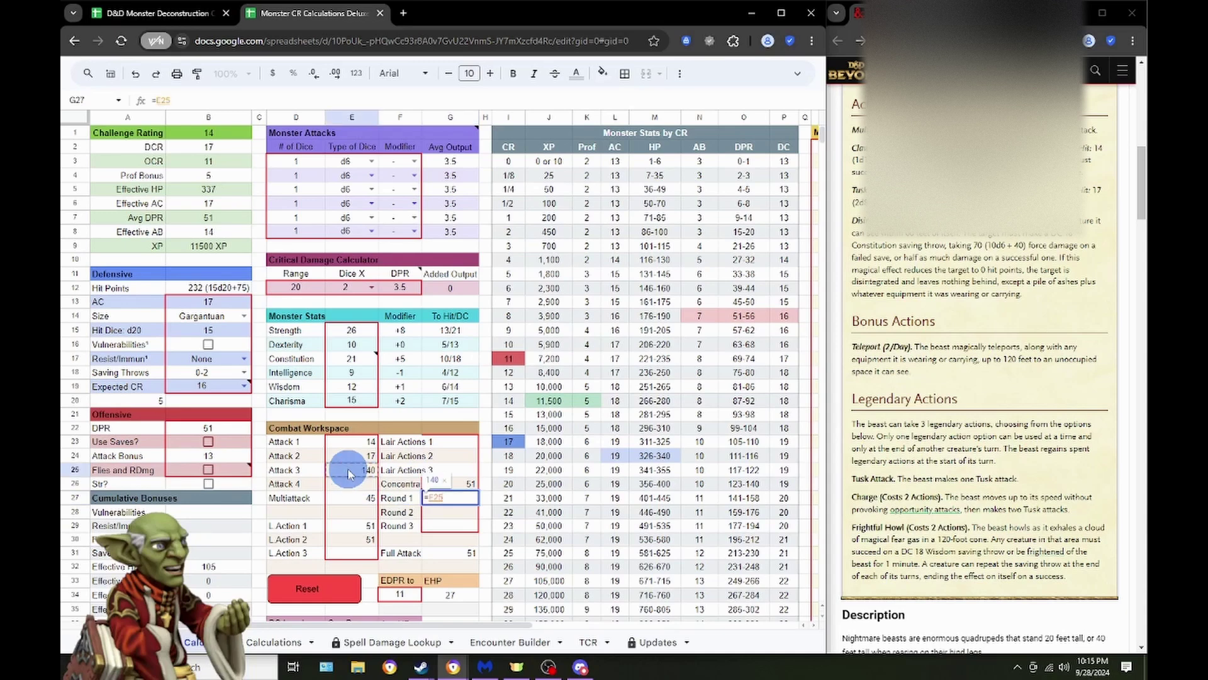
key("Return")
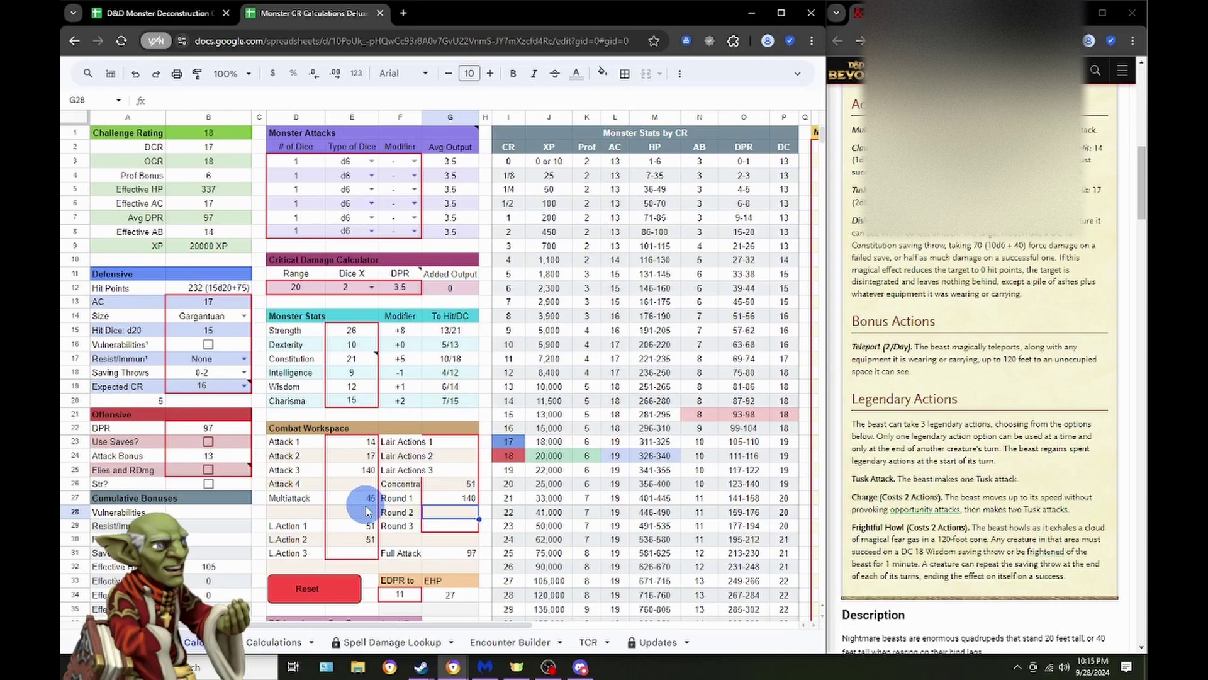
Fill Round 2 and Round 3 in the Combat Workspace with references to the Multiattack damage.
type("=")
left_click(356, 498)
key("Return")
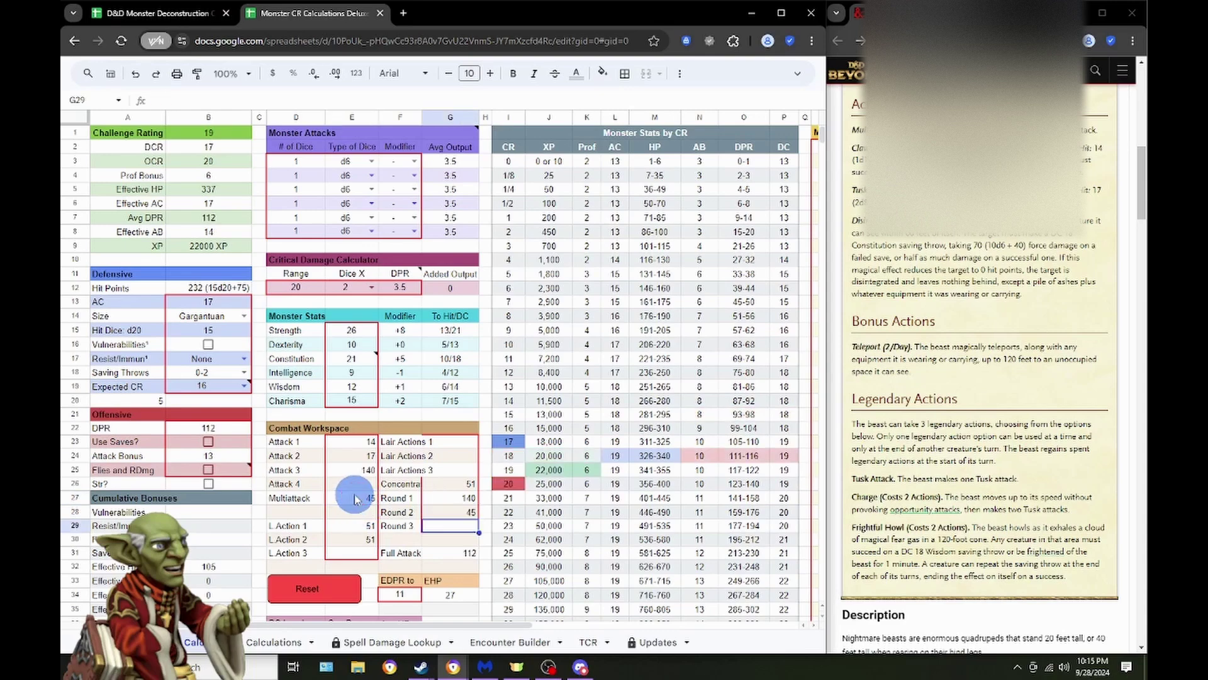
type("=")
left_click(355, 499)
key("Return")
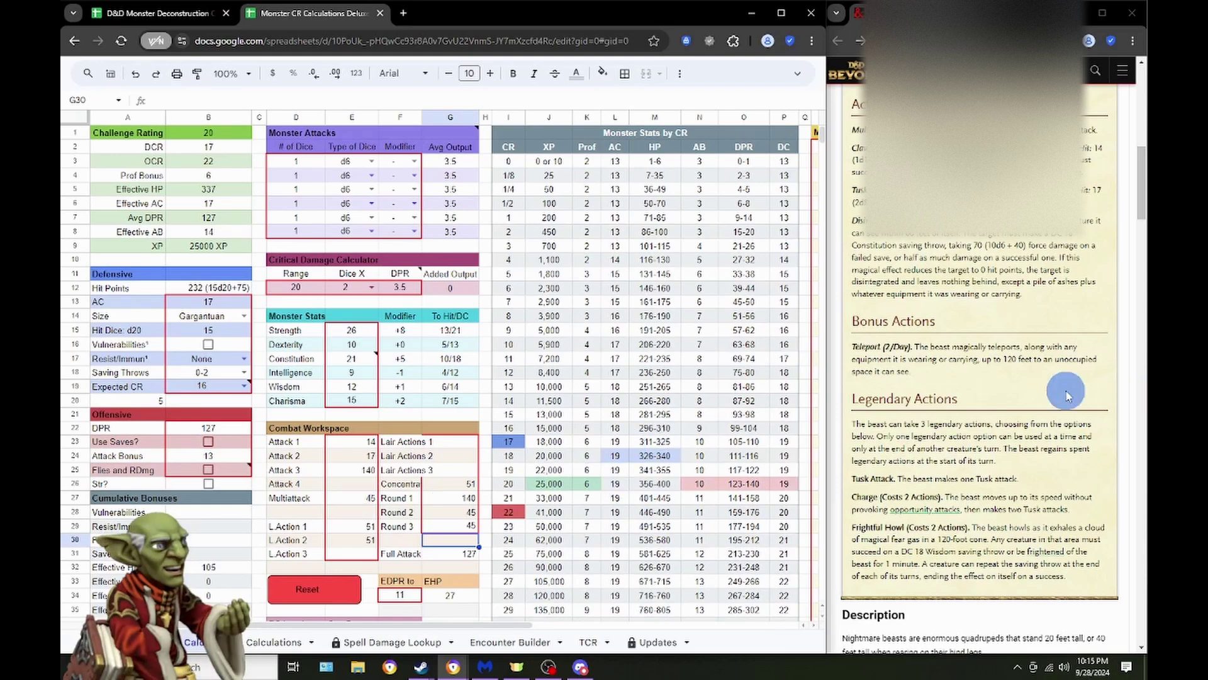
Compare the Nightmare Beast's published challenge rating with the calculated one, and review the enabled monster traits and cumulative bonuses.
scroll(1126, 390, "up", 5)
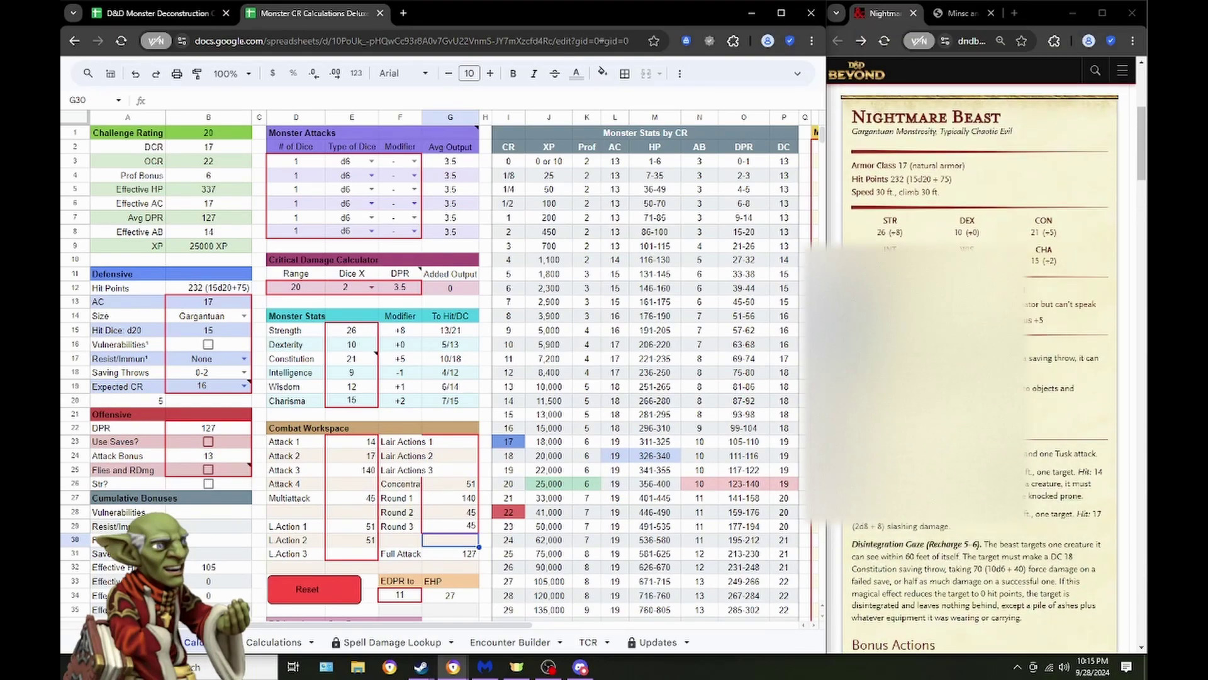
scroll(963, 417, "up", 5)
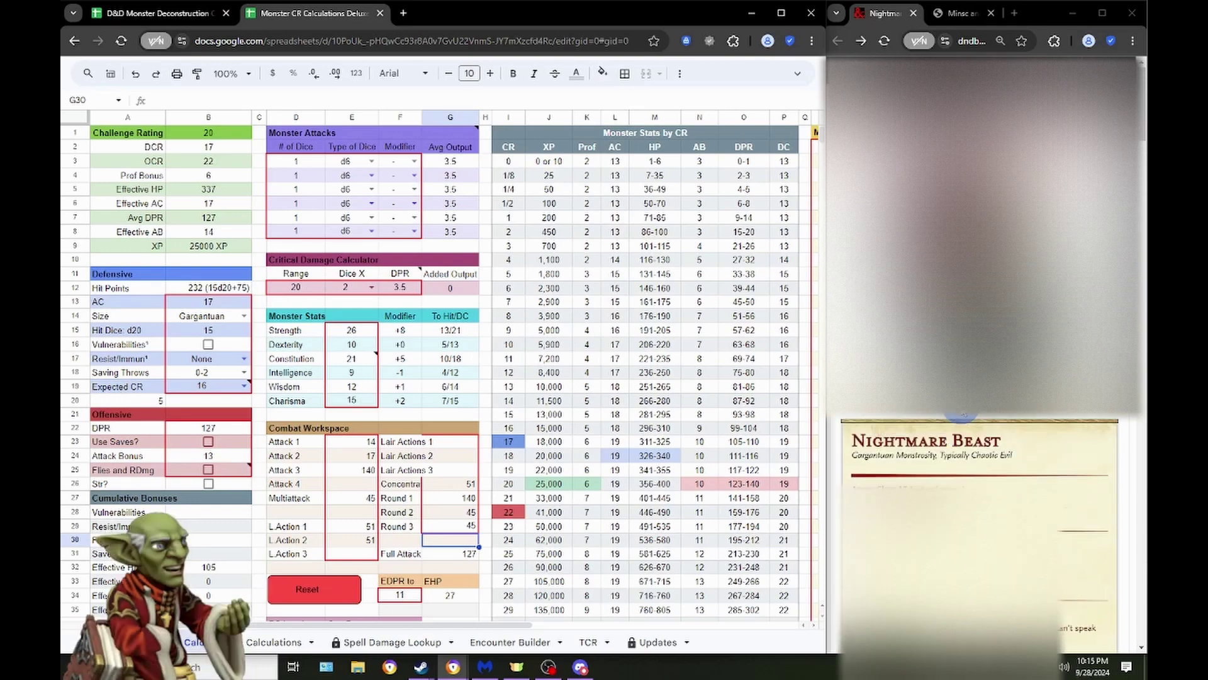
scroll(527, 467, "right", 5)
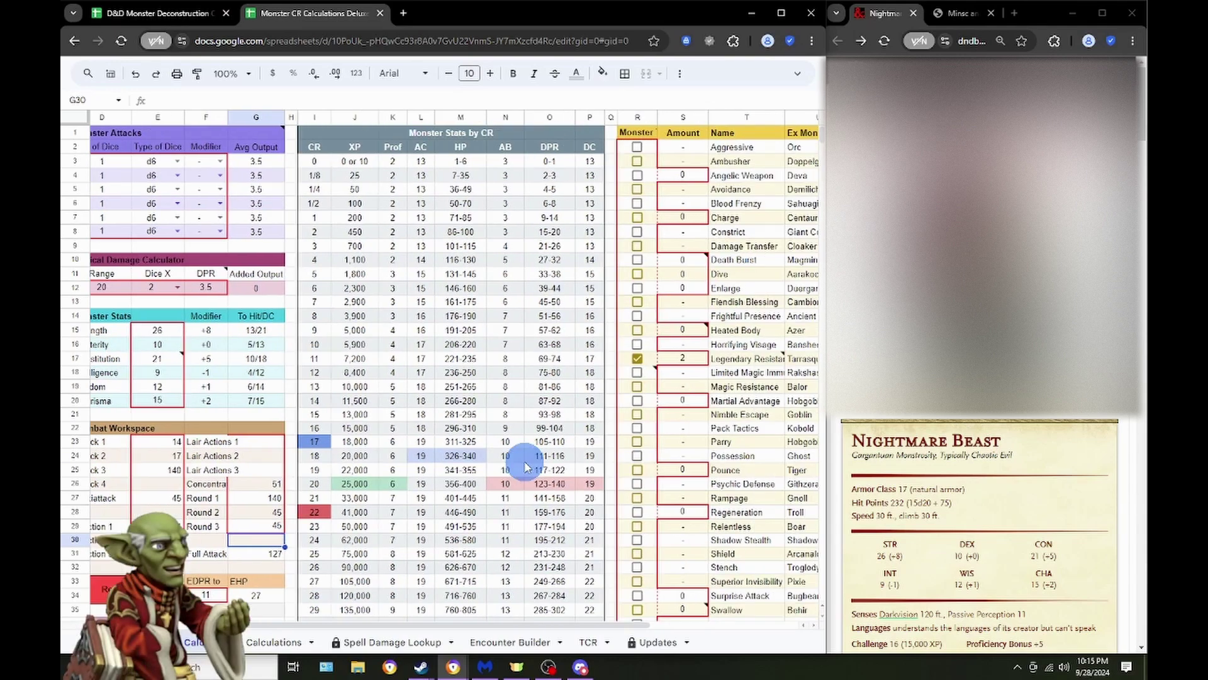
scroll(526, 467, "down", 3)
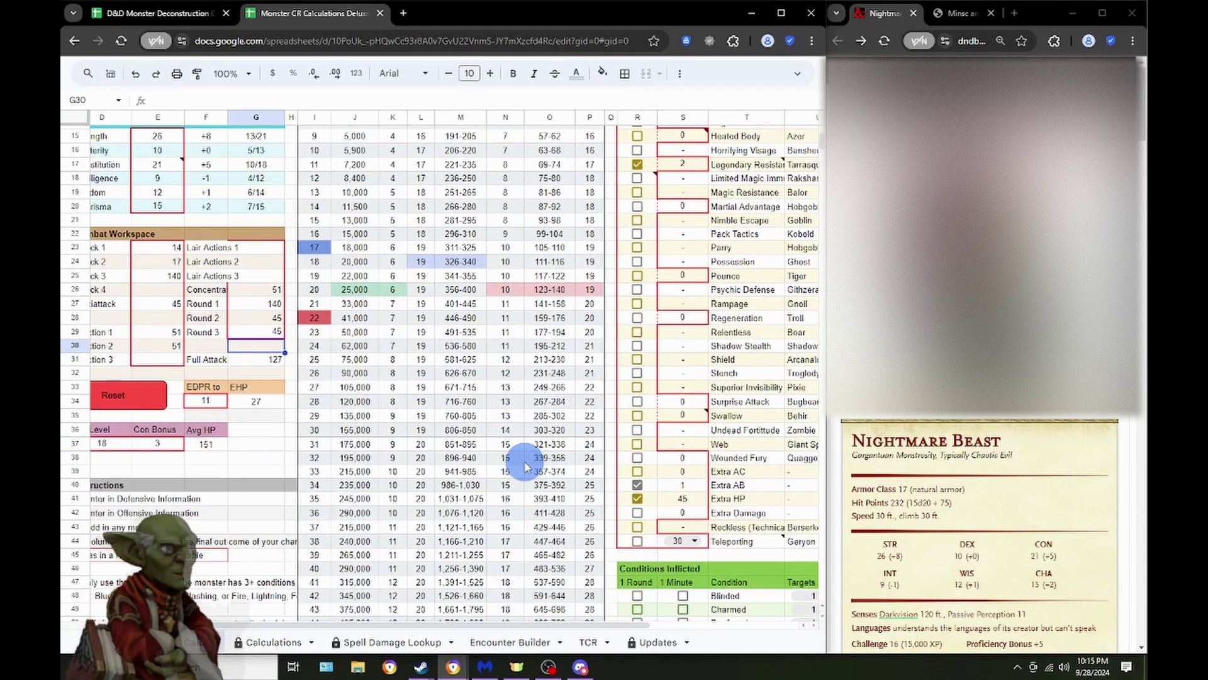
scroll(526, 467, "left", 3)
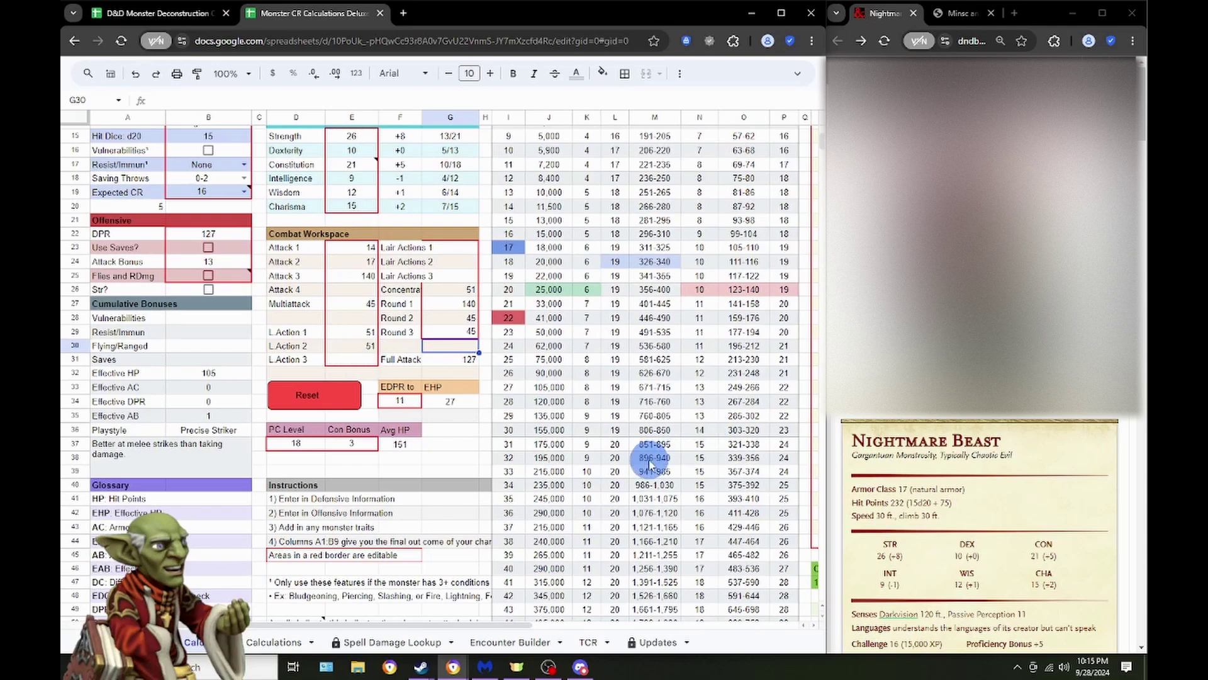
scroll(648, 462, "right", 4)
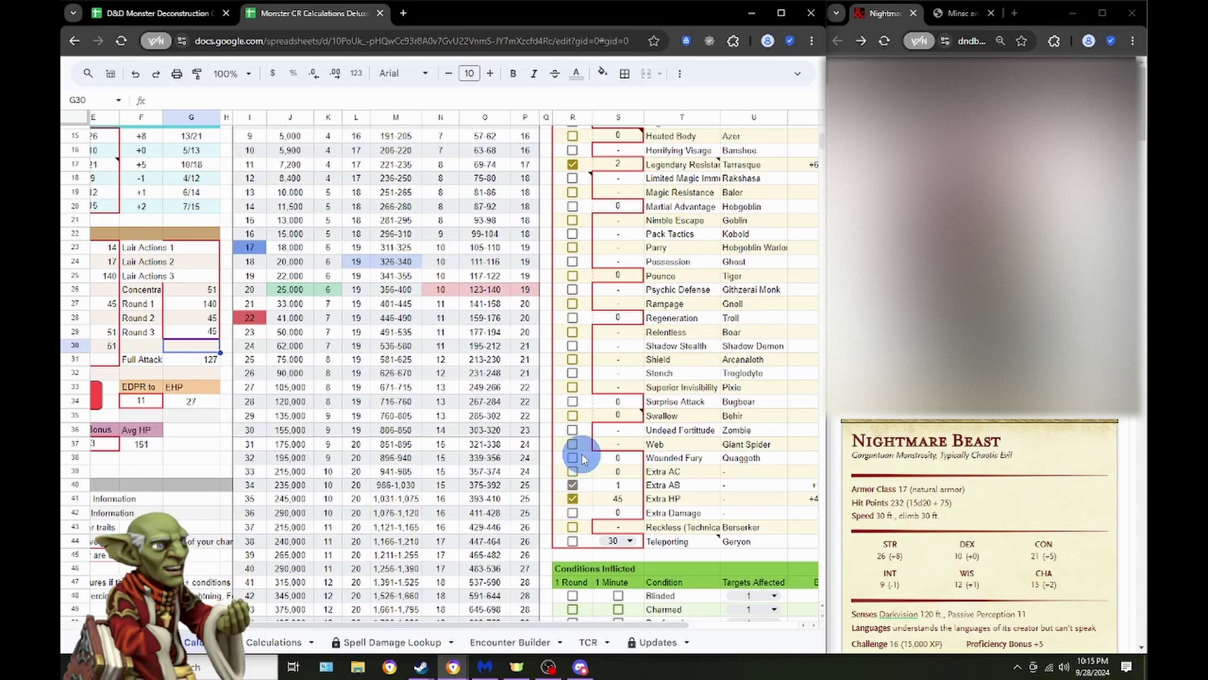
scroll(584, 460, "left", 3)
scroll(584, 459, "up", 5)
scroll(584, 459, "left", 1)
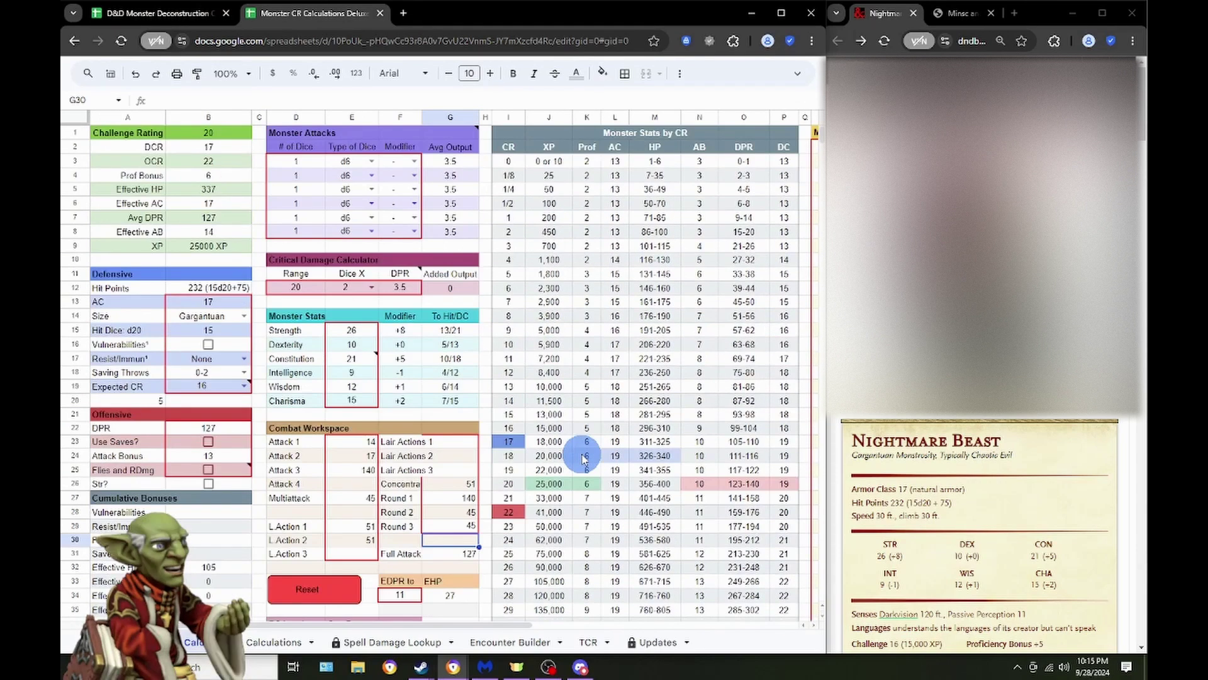